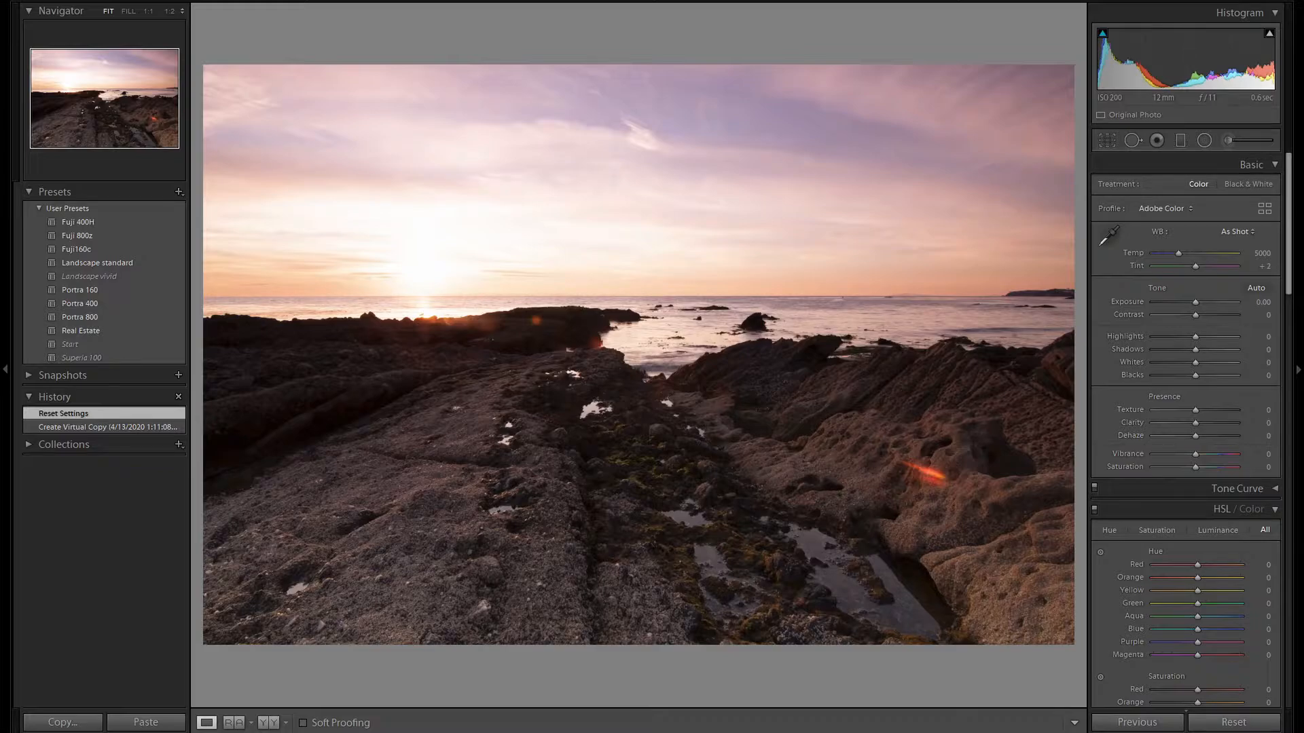
Step: Enable Constrain Crop in the photo's Transform settings
{"action": "scroll", "coordinate": [1265, 514], "scroll_direction": "down", "scroll_amount": 15}
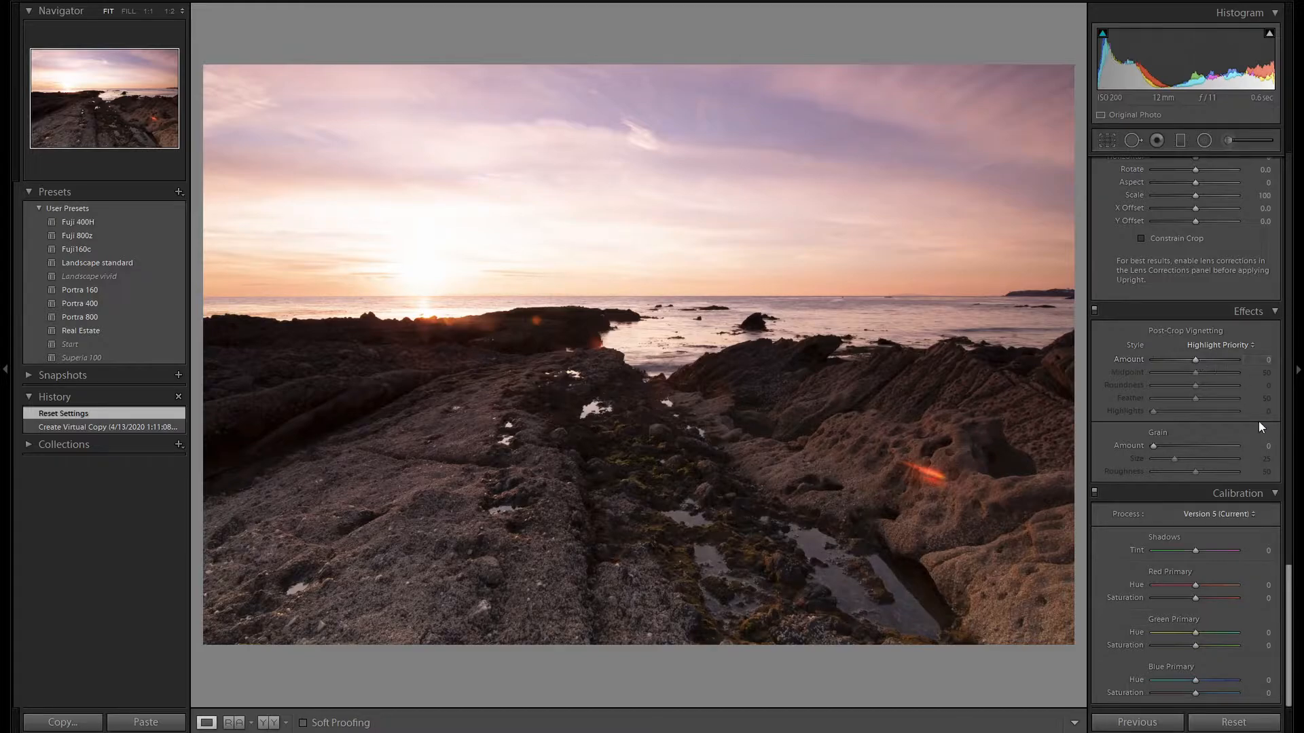
{"action": "scroll", "coordinate": [1263, 451], "scroll_direction": "up", "scroll_amount": 3}
{"action": "scroll", "coordinate": [1269, 454], "scroll_direction": "up", "scroll_amount": 3}
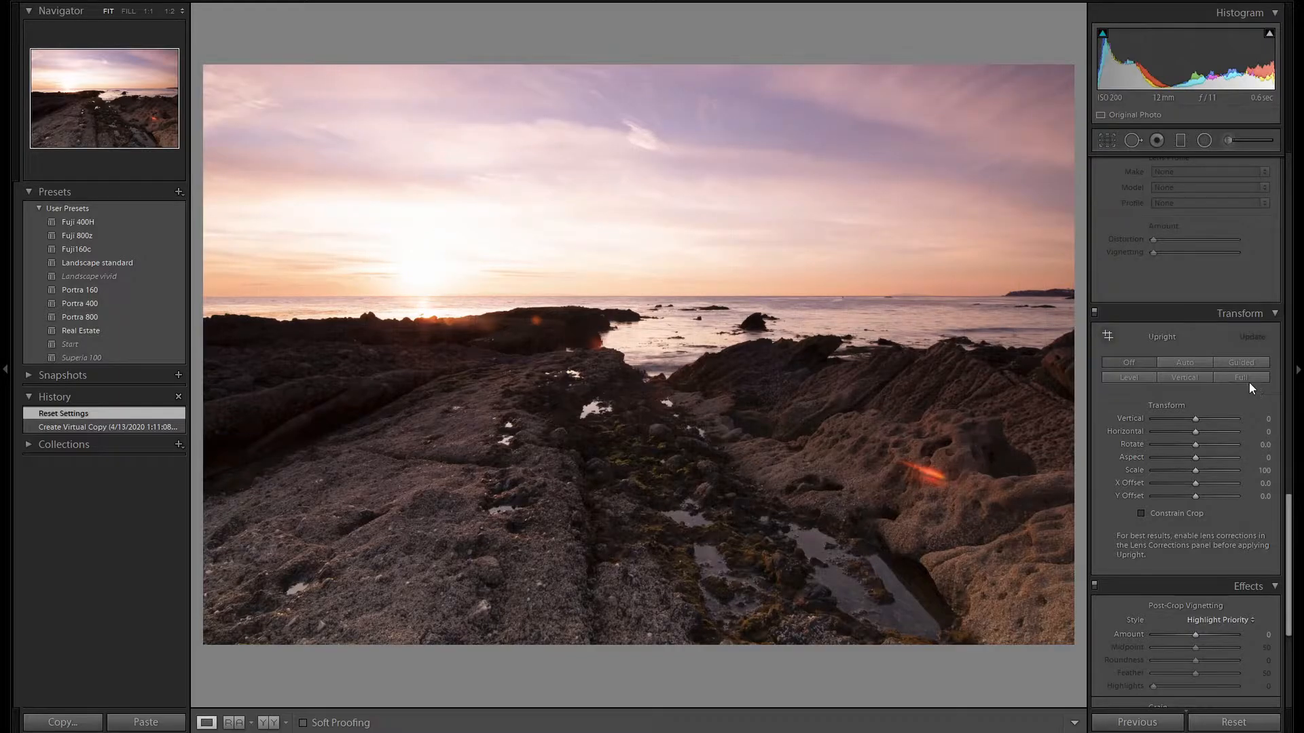
{"action": "left_click", "coordinate": [1168, 516]}
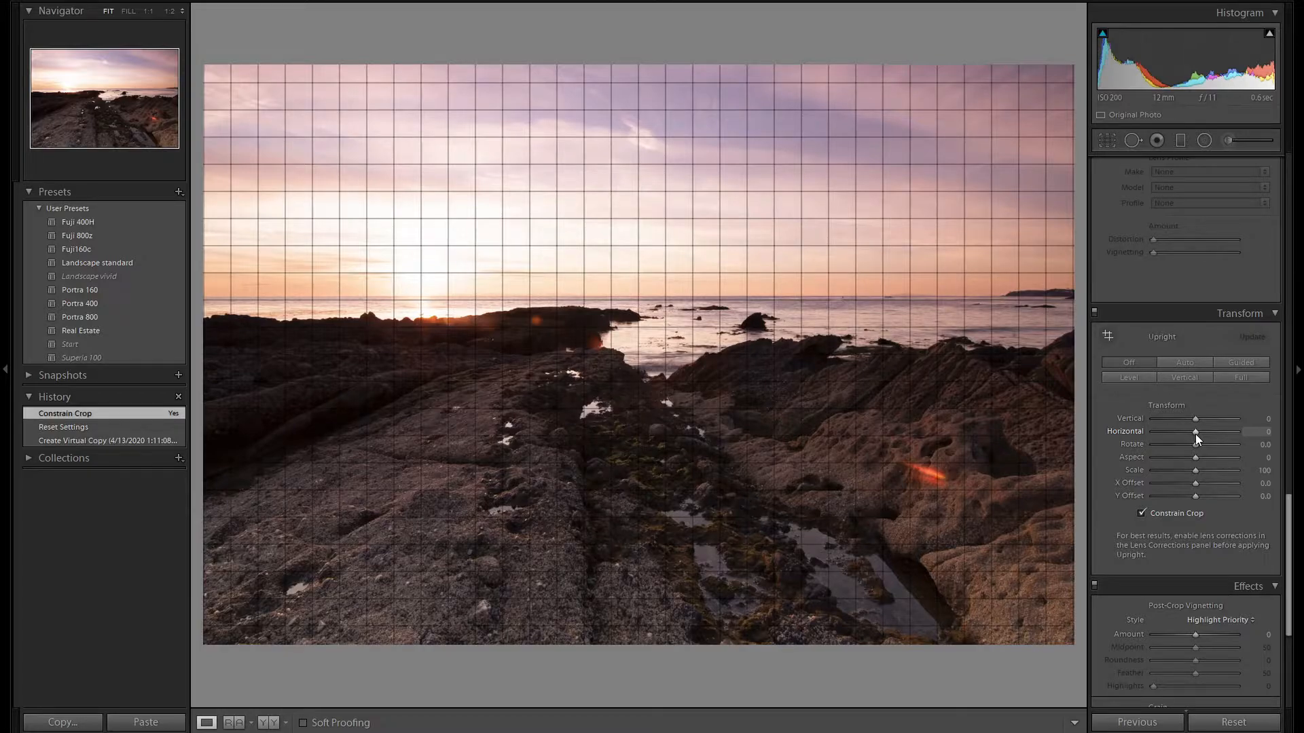
Step: Enable chromatic aberration removal and lens profile corrections for the photo
{"action": "scroll", "coordinate": [1263, 405], "scroll_direction": "up", "scroll_amount": 2}
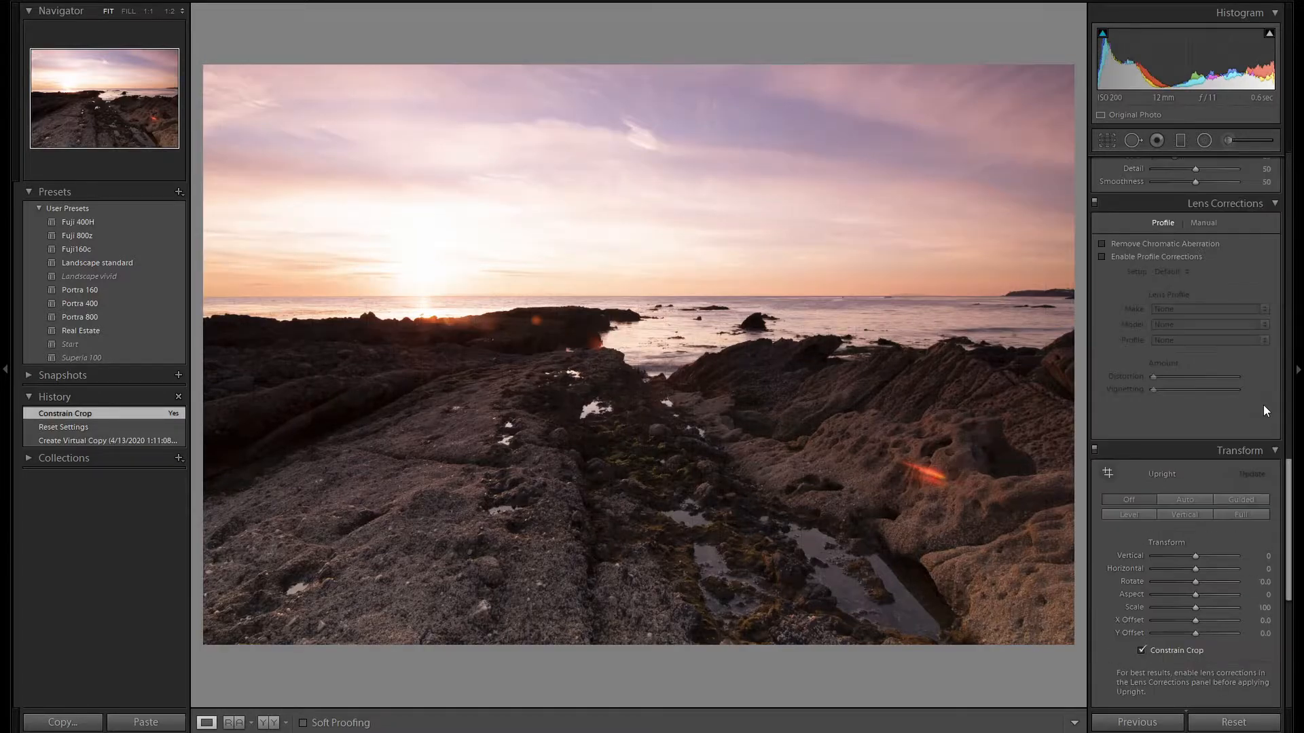
{"action": "scroll", "coordinate": [1263, 405], "scroll_direction": "up", "scroll_amount": 2}
{"action": "left_click", "coordinate": [1169, 381]}
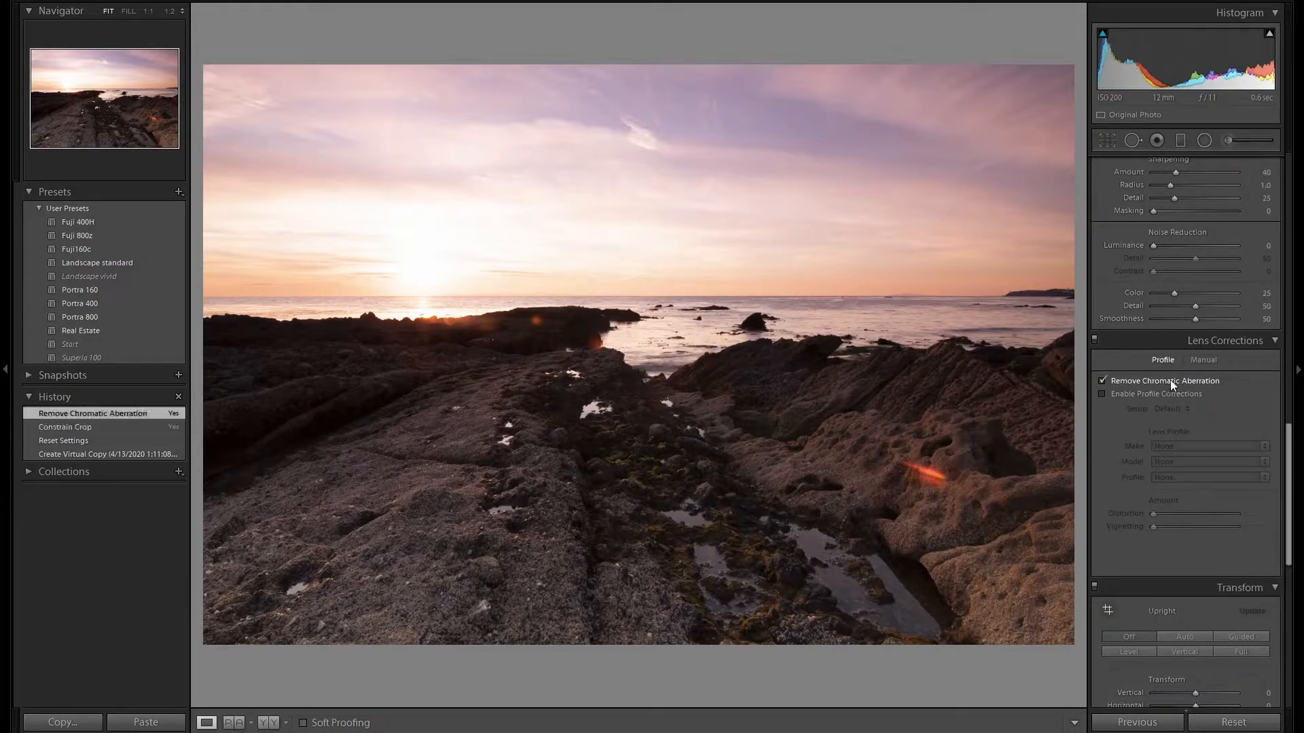
{"action": "left_click", "coordinate": [1174, 395]}
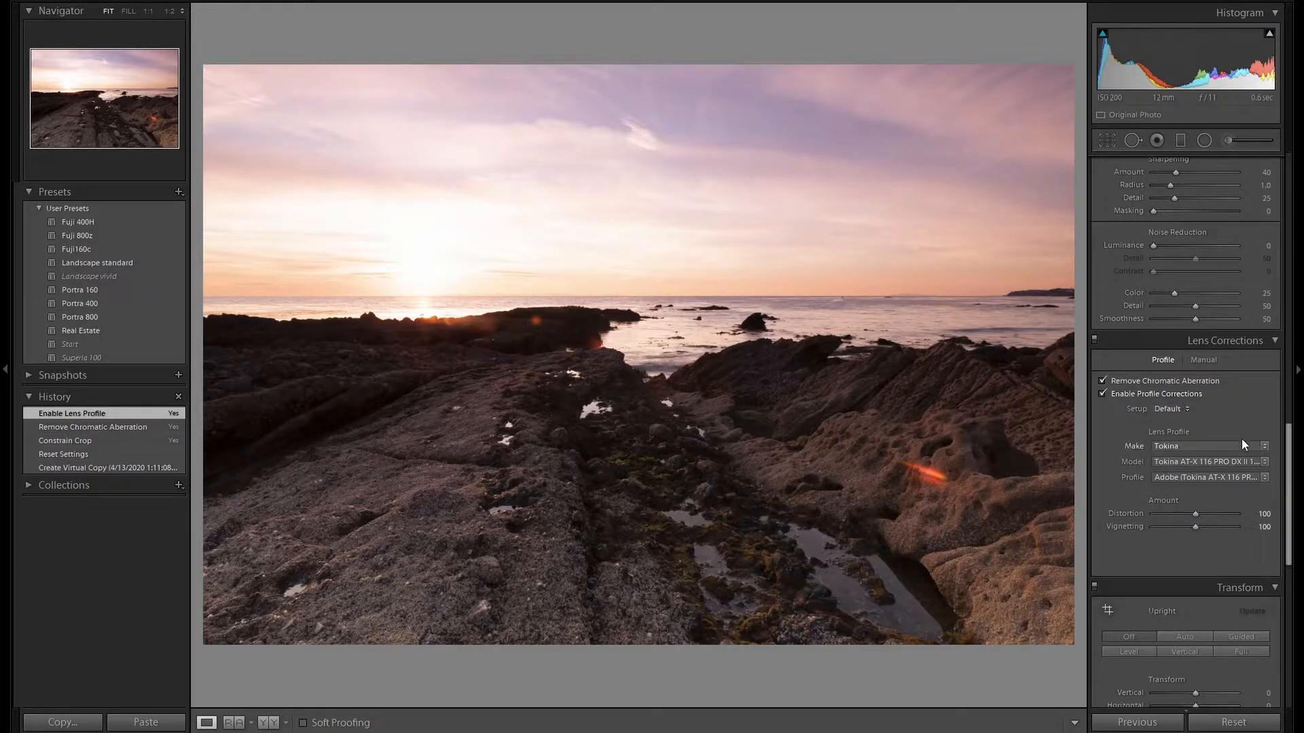
Step: Set the sharpening amount to 100 and raise the sharpening masking to 53
{"action": "scroll", "coordinate": [1261, 459], "scroll_direction": "up", "scroll_amount": 2}
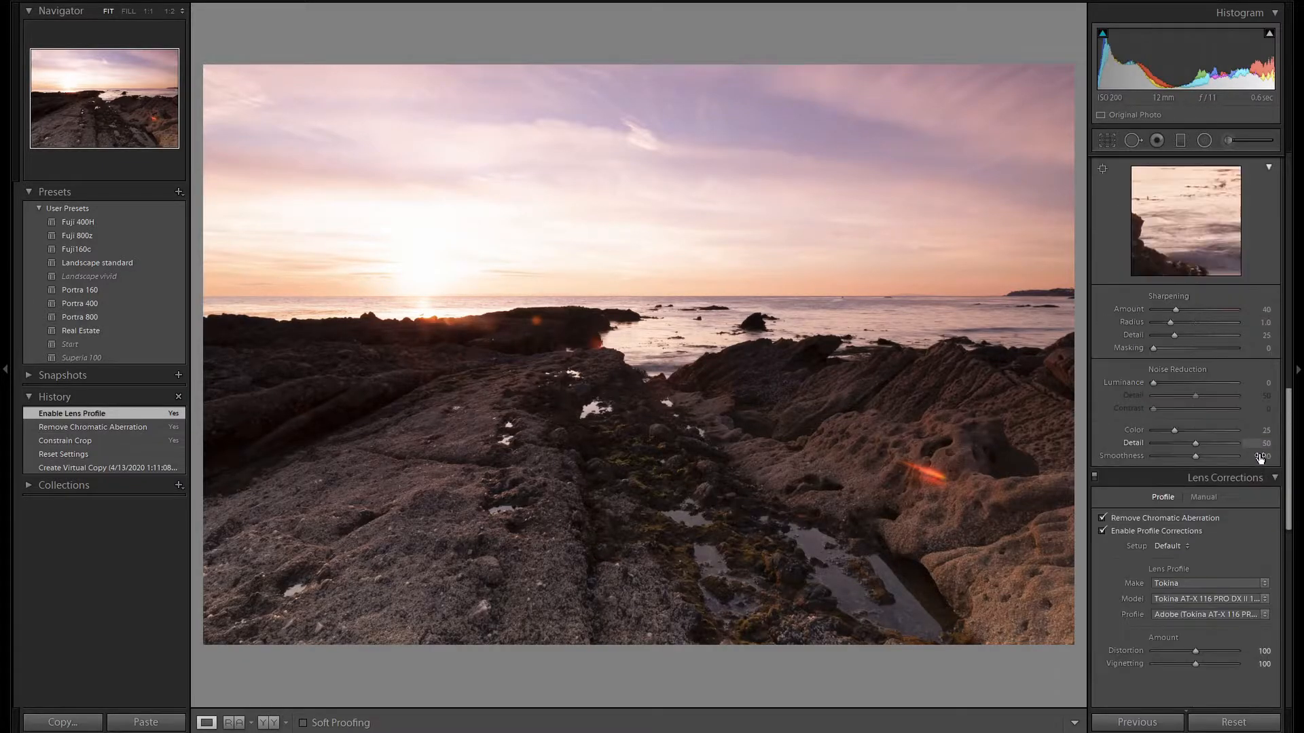
{"action": "left_click", "coordinate": [1265, 310]}
{"action": "type", "text": "100"}
{"action": "key", "text": "Return"}
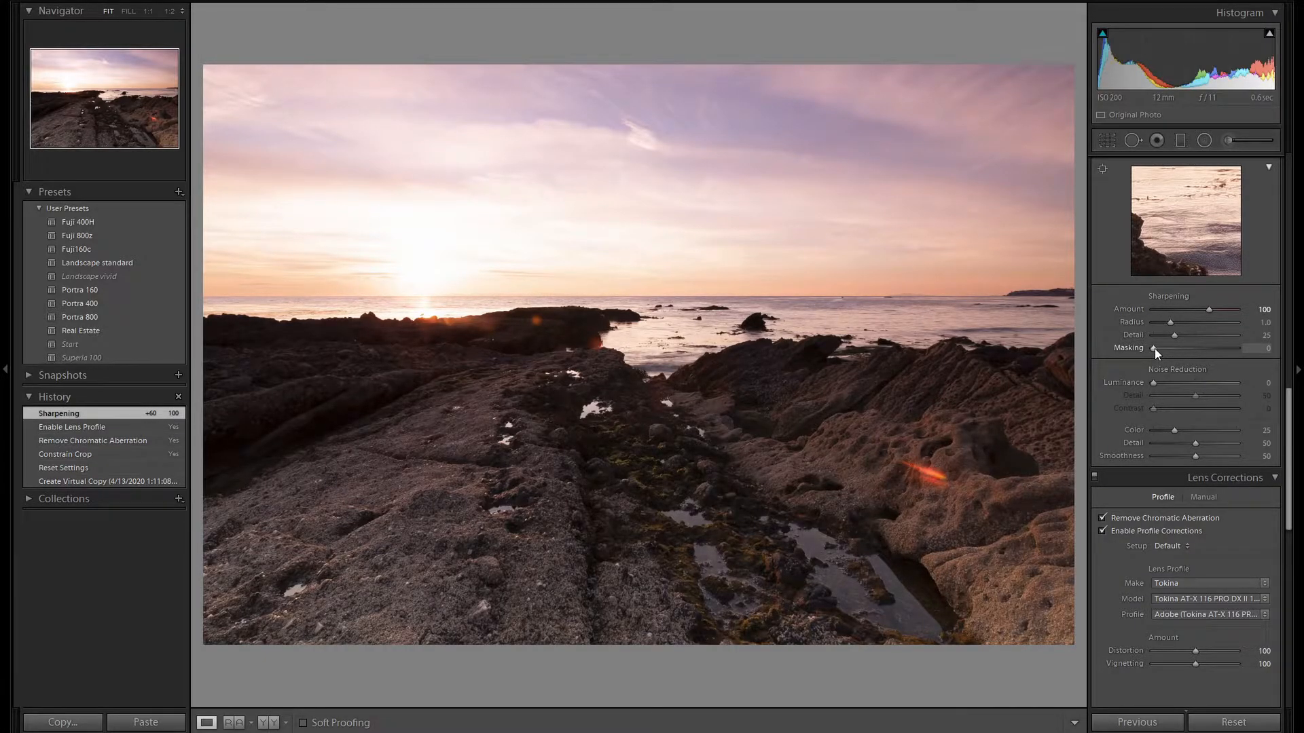
{"action": "key", "text": "alt"}
{"action": "left_click_drag", "start_coordinate": [1155, 348], "coordinate": [1199, 349]}
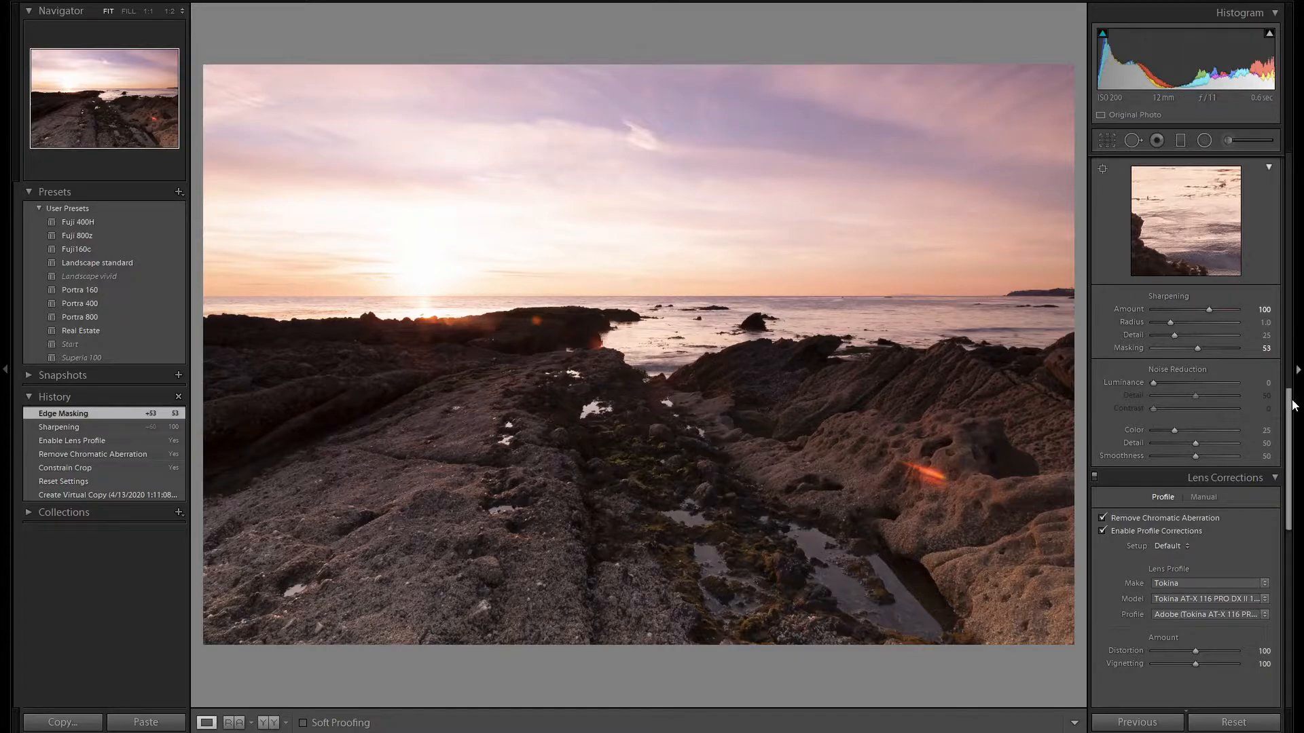
Step: Lower the Highlights in the basic tone adjustments to -72 to recover detail around the sun
{"action": "left_click_drag", "start_coordinate": [1286, 425], "coordinate": [1282, 320]}
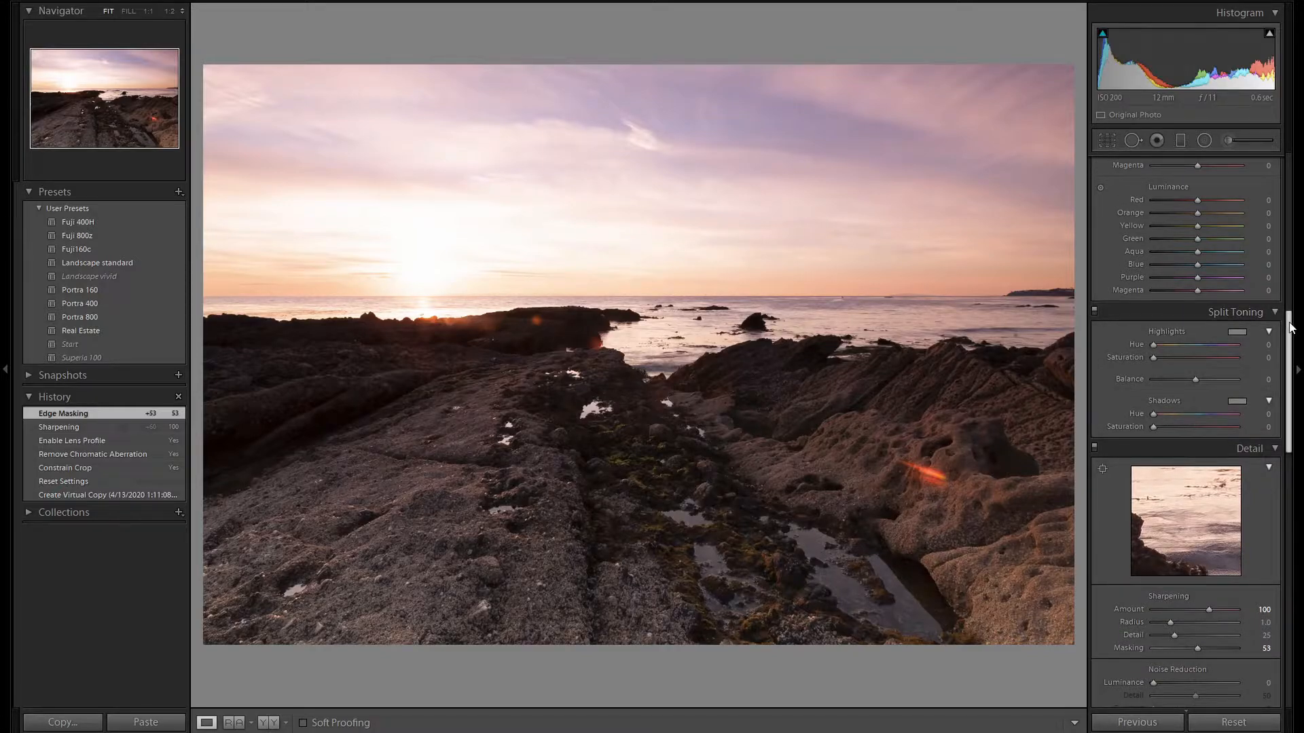
{"action": "scroll", "coordinate": [1291, 319], "scroll_direction": "up", "scroll_amount": 2}
{"action": "scroll", "coordinate": [1292, 317], "scroll_direction": "up", "scroll_amount": 10}
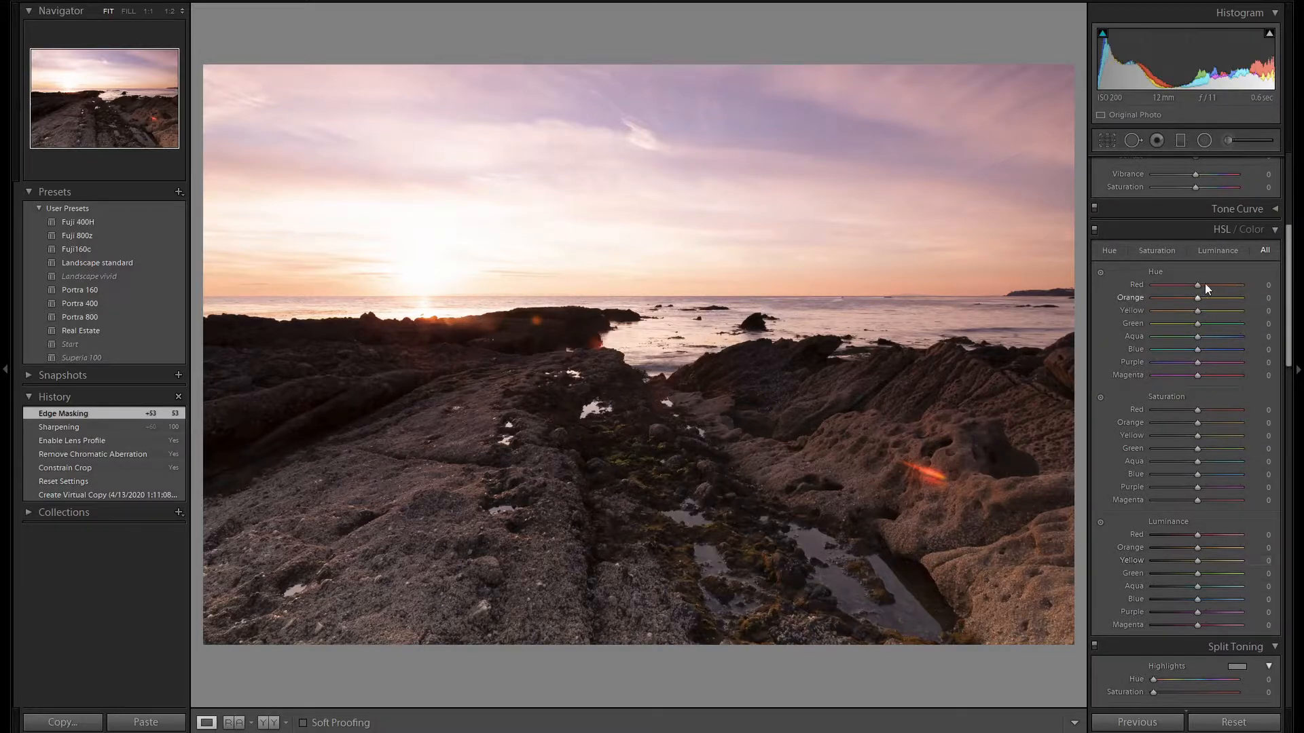
{"action": "scroll", "coordinate": [1287, 304], "scroll_direction": "up", "scroll_amount": 2}
{"action": "left_click_drag", "start_coordinate": [1287, 303], "coordinate": [1292, 251]}
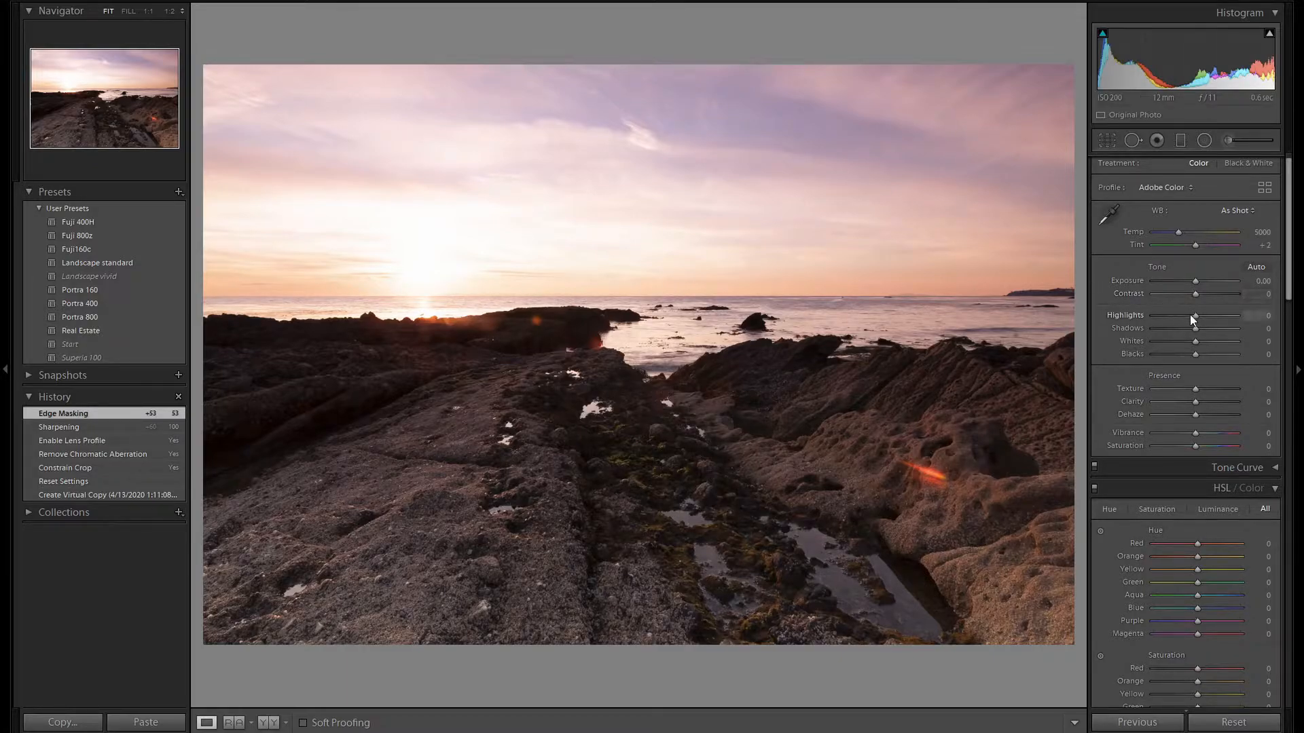
{"action": "left_click_drag", "start_coordinate": [1192, 317], "coordinate": [1164, 318]}
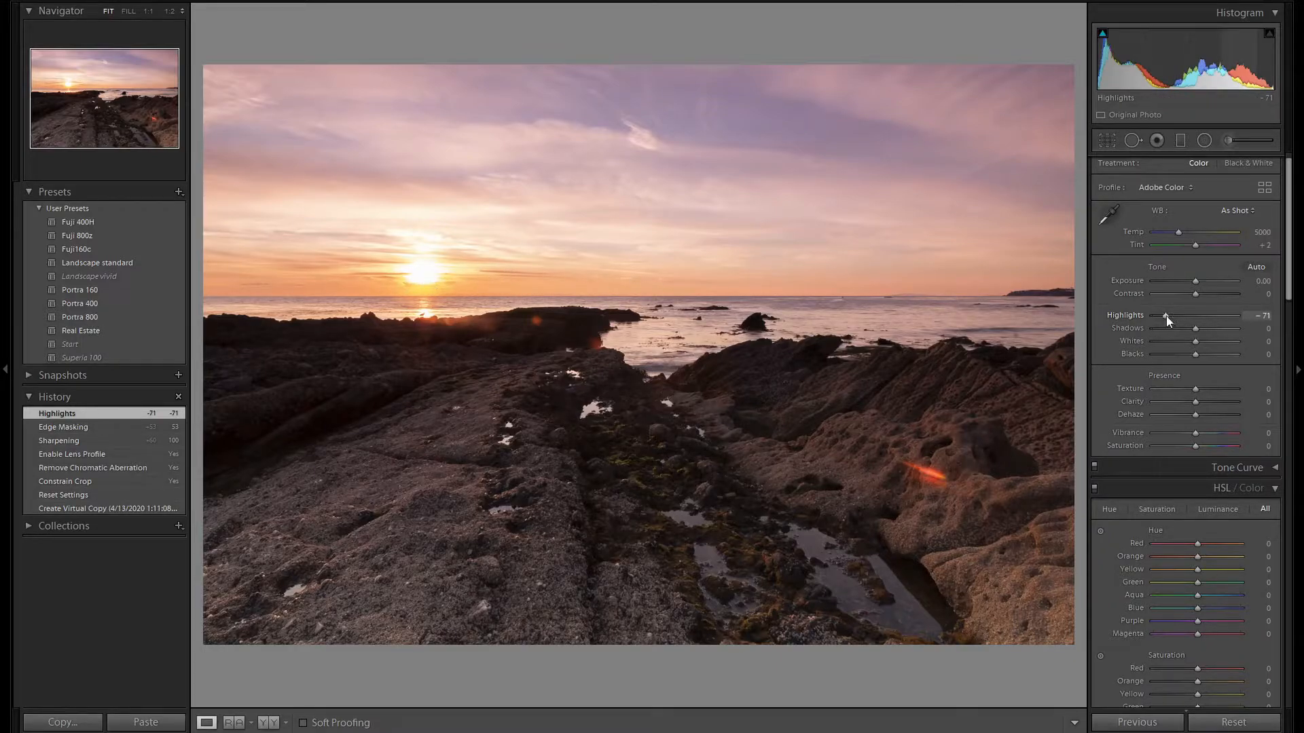
{"action": "mouse_move", "coordinate": [1166, 316]}
{"action": "left_mouse_down"}
{"action": "mouse_move", "coordinate": [1147, 316]}
{"action": "mouse_move", "coordinate": [1163, 318]}
{"action": "left_mouse_up"}
{"action": "key", "text": "Up"}
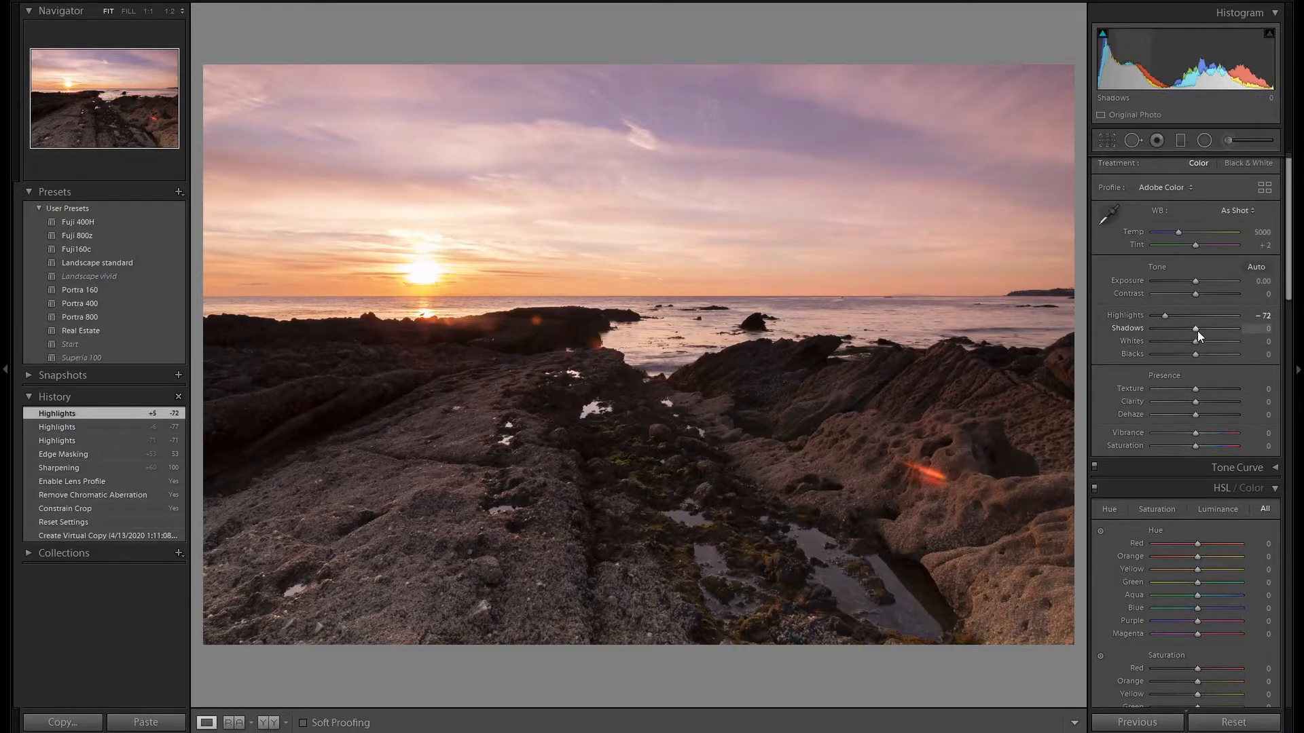
Step: Raise the Shadows to +30 to brighten the dark foreground rocks
{"action": "scroll", "coordinate": [1196, 332], "scroll_direction": "up", "scroll_amount": 7}
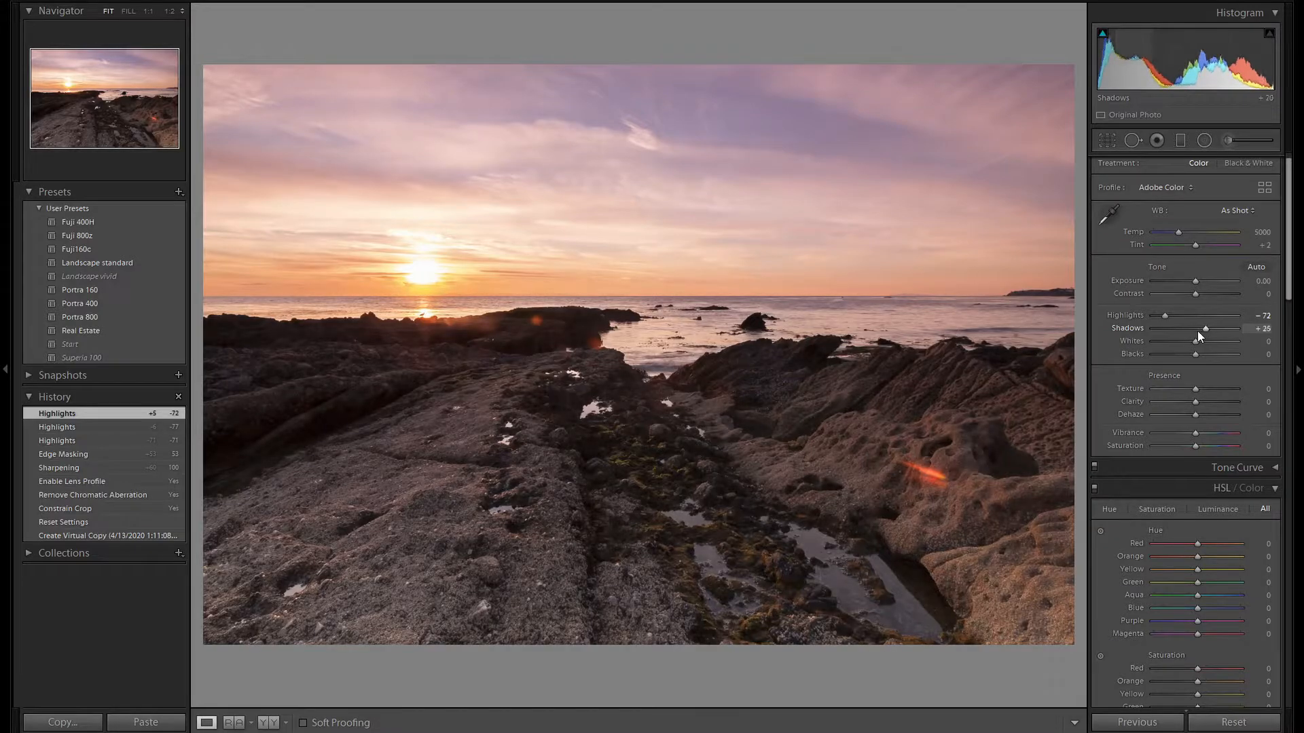
{"action": "scroll", "coordinate": [1196, 332], "scroll_direction": "up", "scroll_amount": 3}
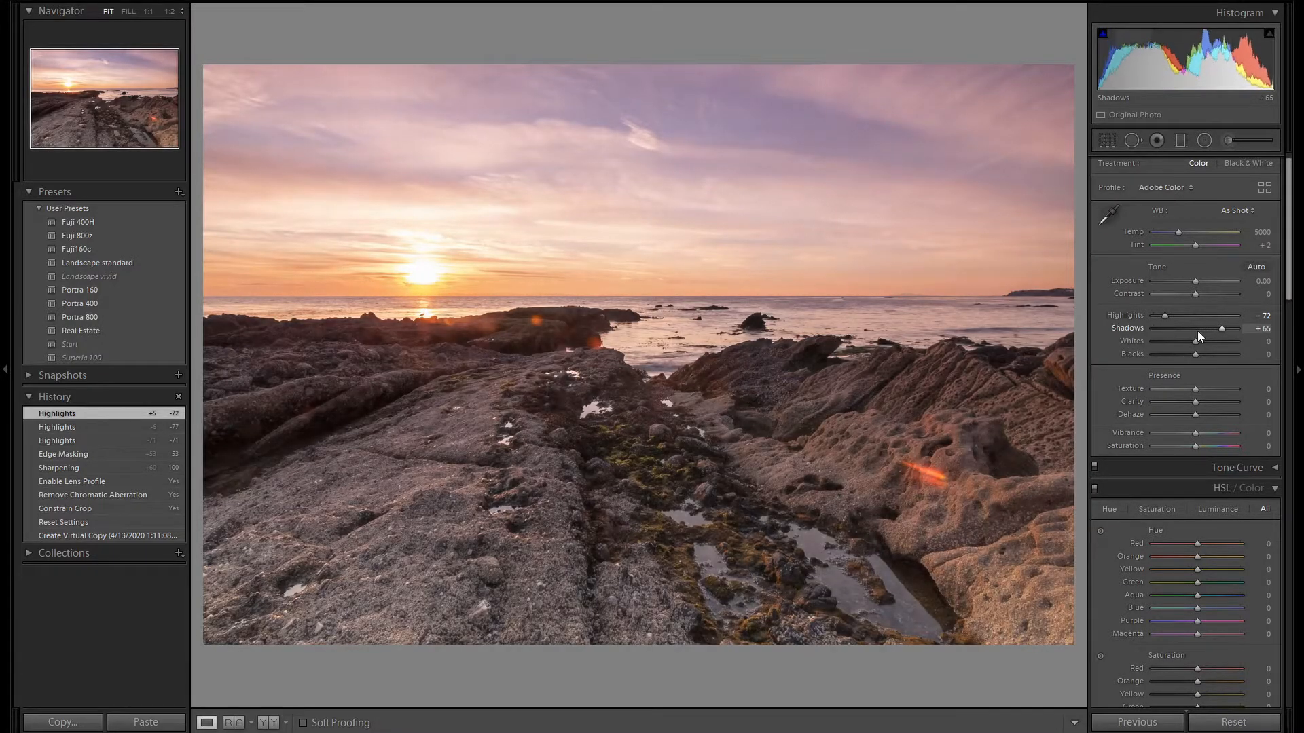
{"action": "scroll", "coordinate": [1196, 331], "scroll_direction": "down", "scroll_amount": 3}
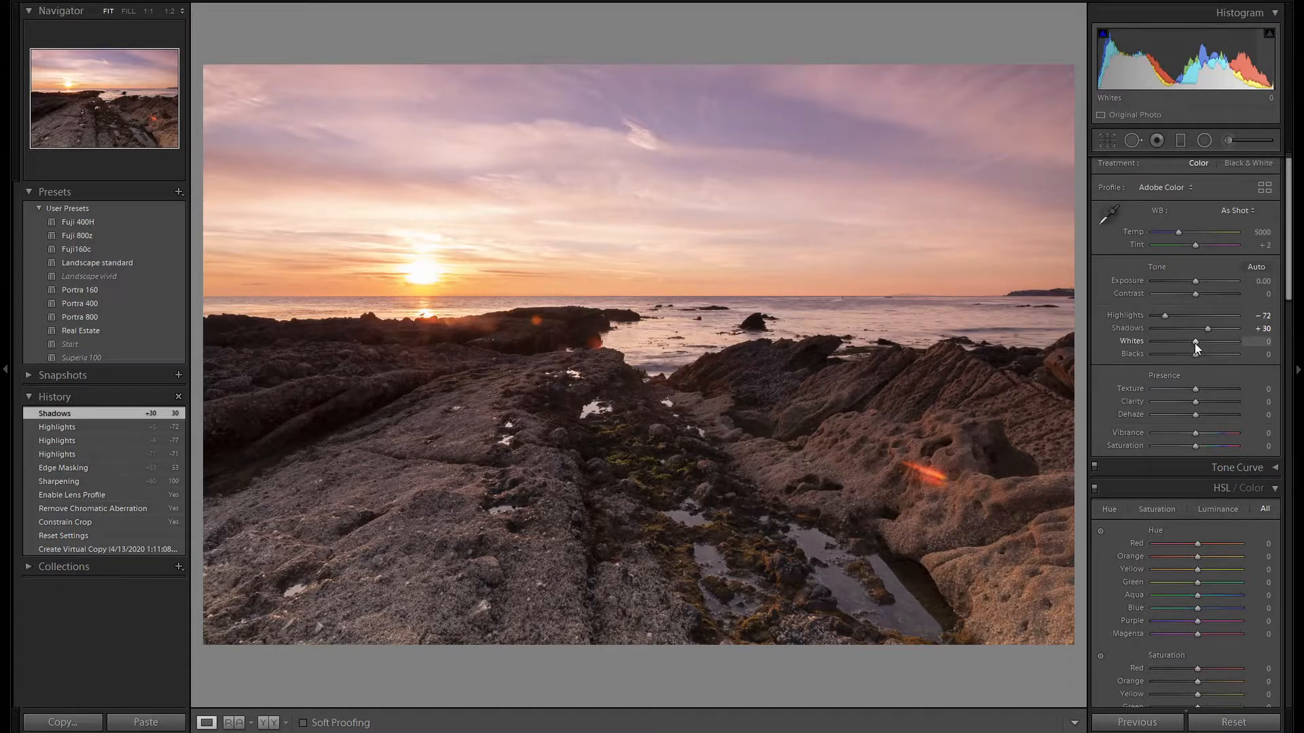
Step: Raise the Whites to +15
{"action": "key", "text": "Up"}
{"action": "key", "text": "Up"}
{"action": "key", "text": "Up"}
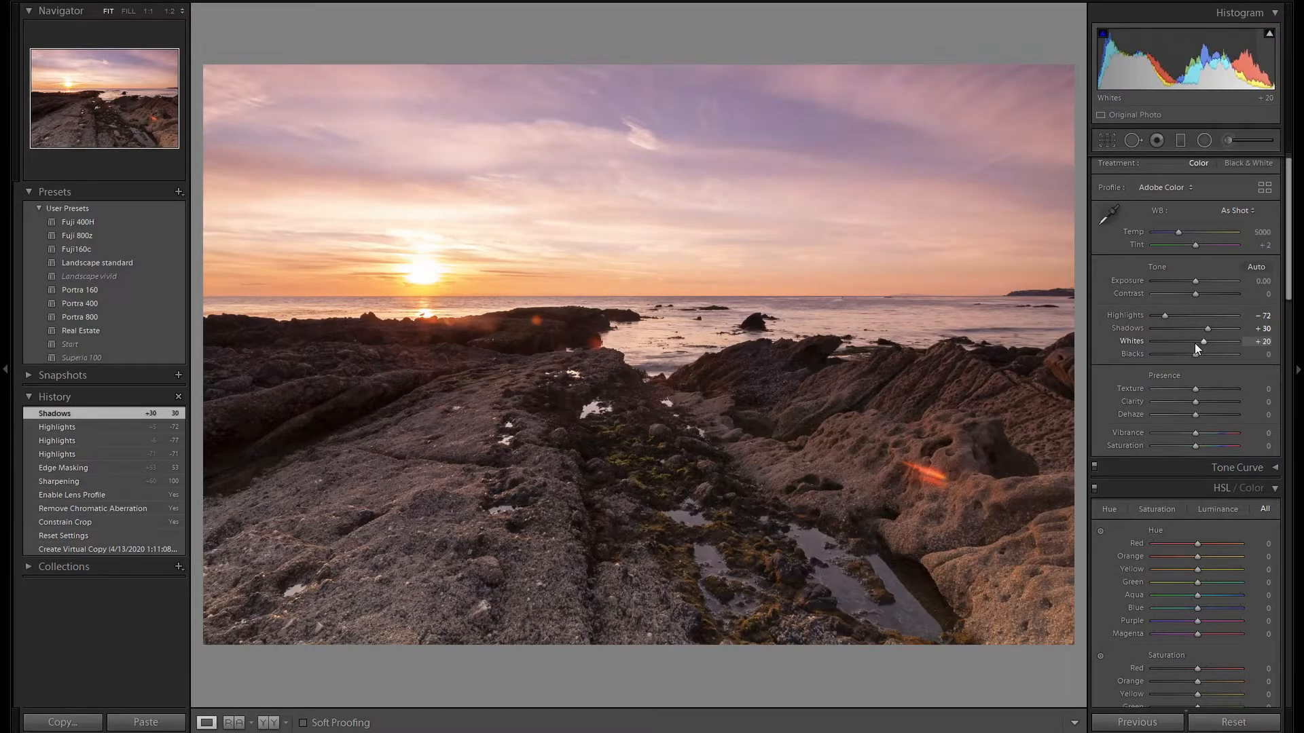
{"action": "key", "text": "Down"}
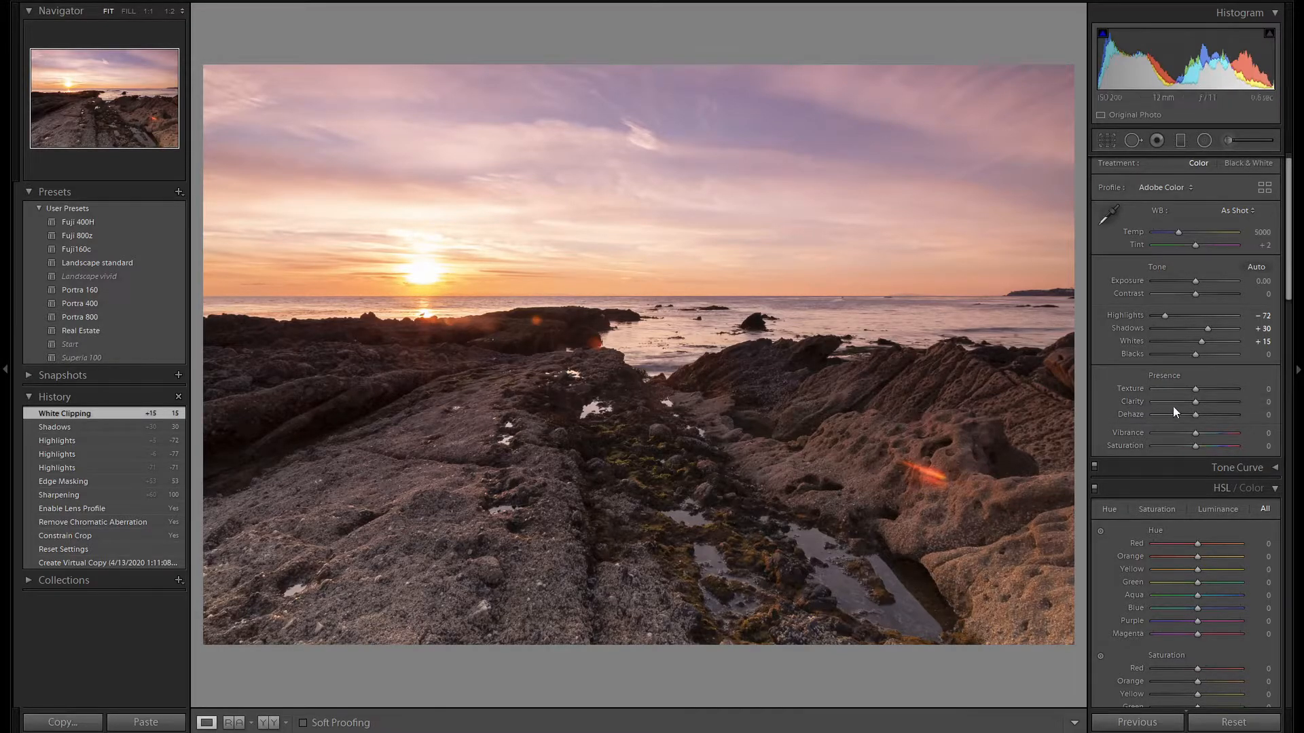
Step: Try Clarity at +48 and reset it to its default
{"action": "left_click_drag", "start_coordinate": [1207, 402], "coordinate": [1215, 401]}
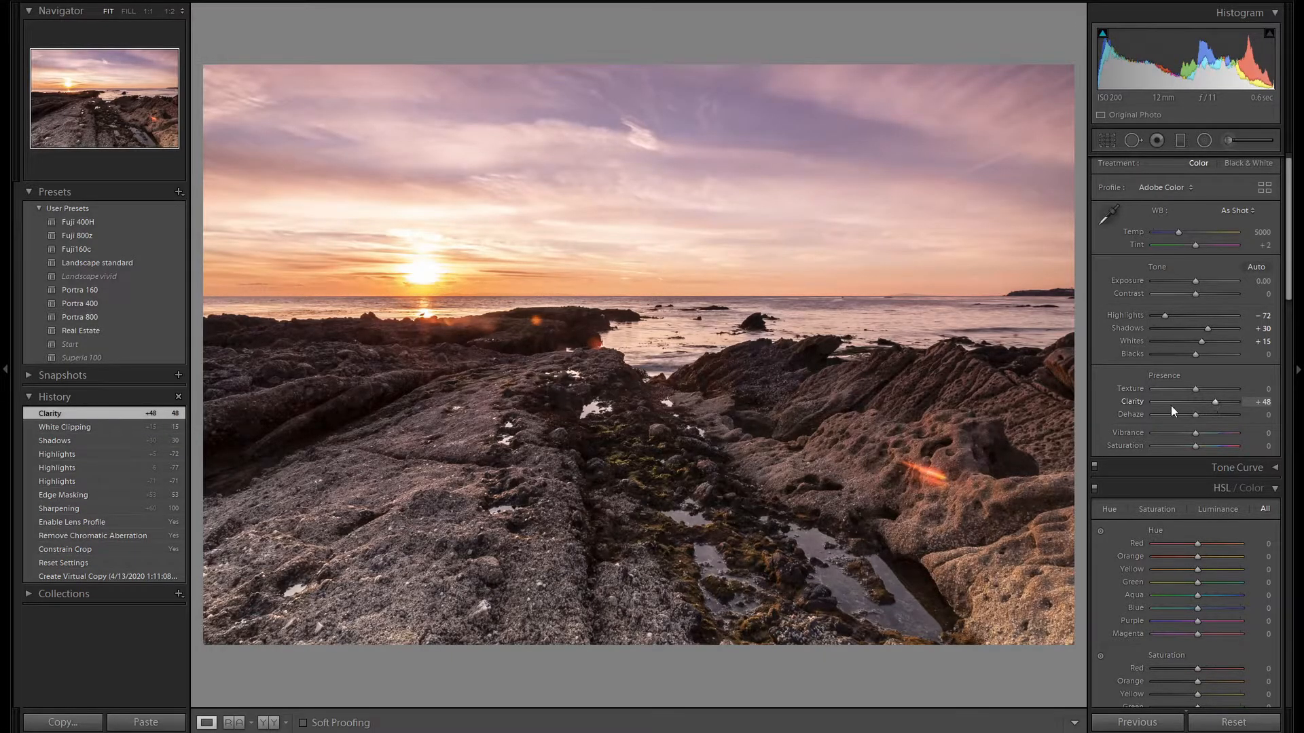
{"action": "double_click", "coordinate": [1132, 402]}
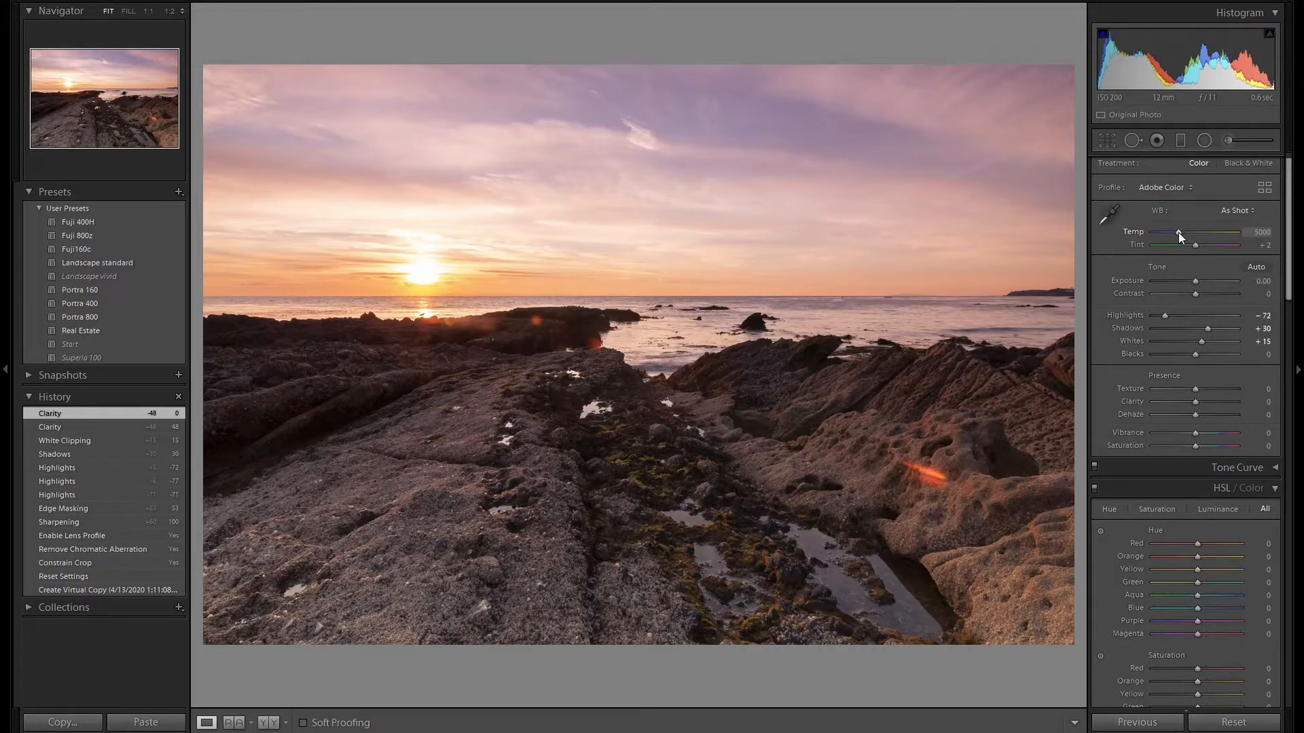
Step: Try a cooler white balance temperature on the photo and return it to 5000
{"action": "key", "text": "Down"}
{"action": "key", "text": "Down"}
{"action": "key", "text": "Down"}
{"action": "key", "text": "Down"}
{"action": "key", "text": "Down"}
{"action": "key", "text": "Down"}
{"action": "key", "text": "Down"}
{"action": "key", "text": "Down"}
{"action": "key", "text": "Down"}
{"action": "key", "text": "Down"}
{"action": "key", "text": "Up"}
{"action": "key", "text": "Up"}
{"action": "key", "text": "Up"}
{"action": "key", "text": "Up"}
{"action": "key", "text": "Up"}
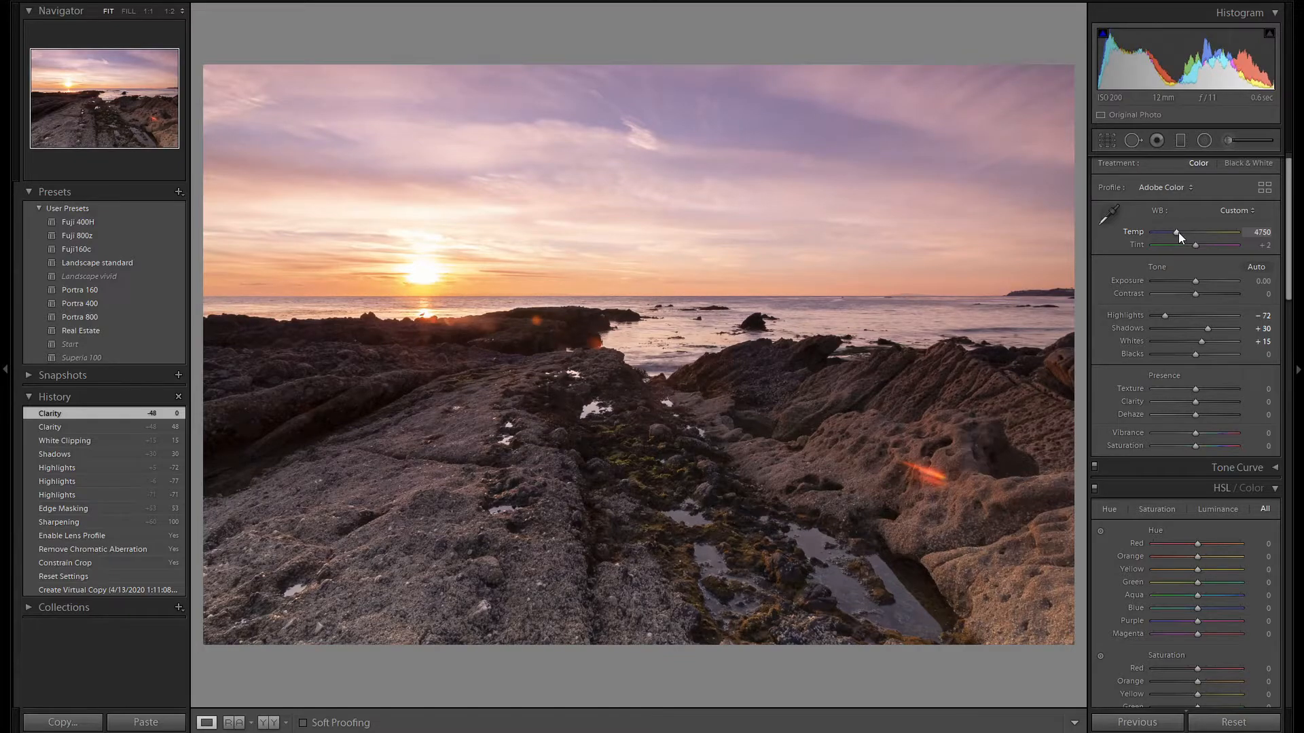
{"action": "key", "text": "Up"}
{"action": "key", "text": "Up"}
{"action": "key", "text": "Up"}
{"action": "key", "text": "Up"}
{"action": "key", "text": "Up"}
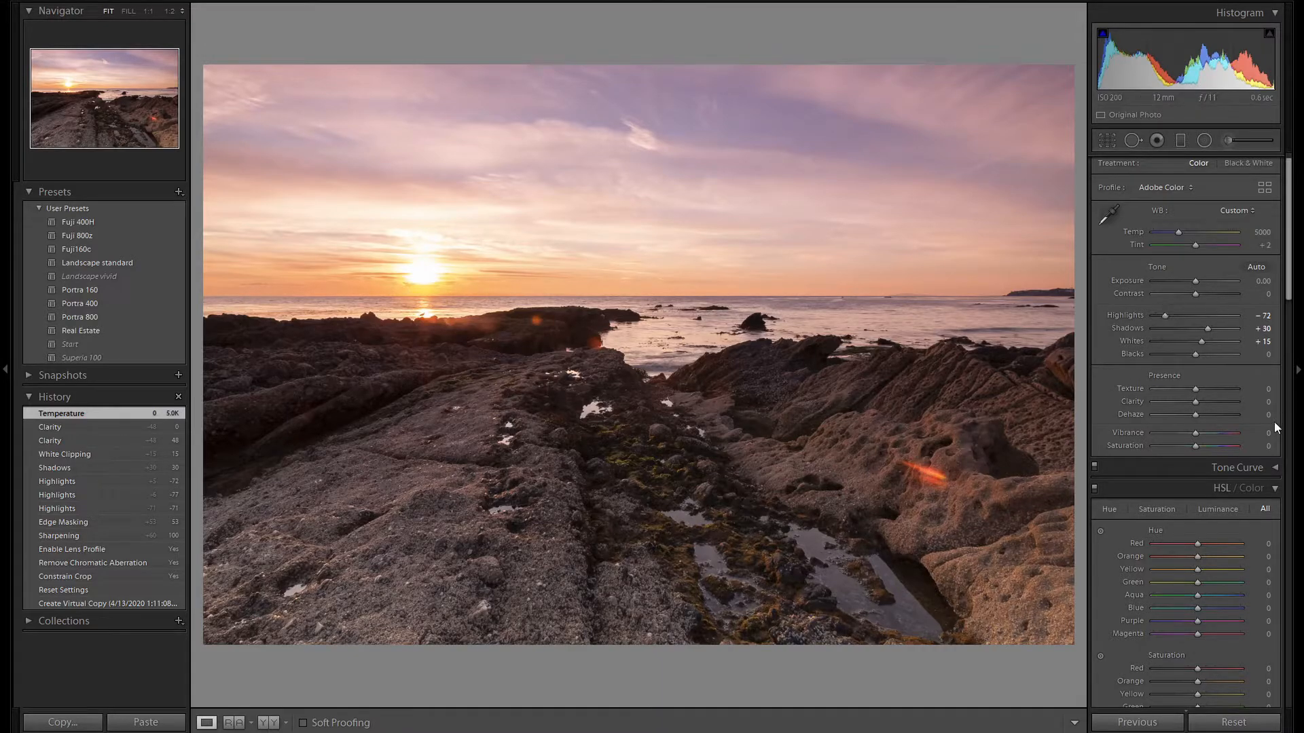
Step: Display only the HSL luminance adjustments and set Red to -10 after trying -100
{"action": "scroll", "coordinate": [1293, 420], "scroll_direction": "down", "scroll_amount": 3}
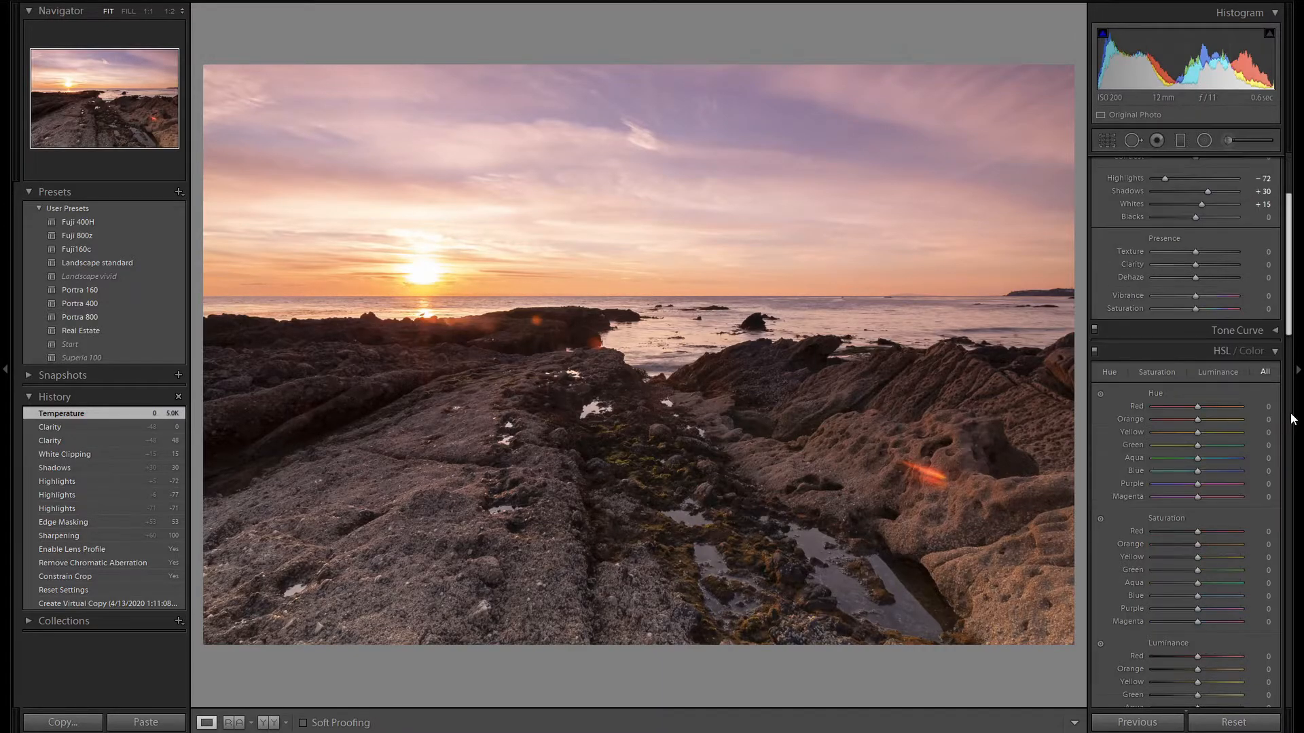
{"action": "left_click", "coordinate": [1221, 372]}
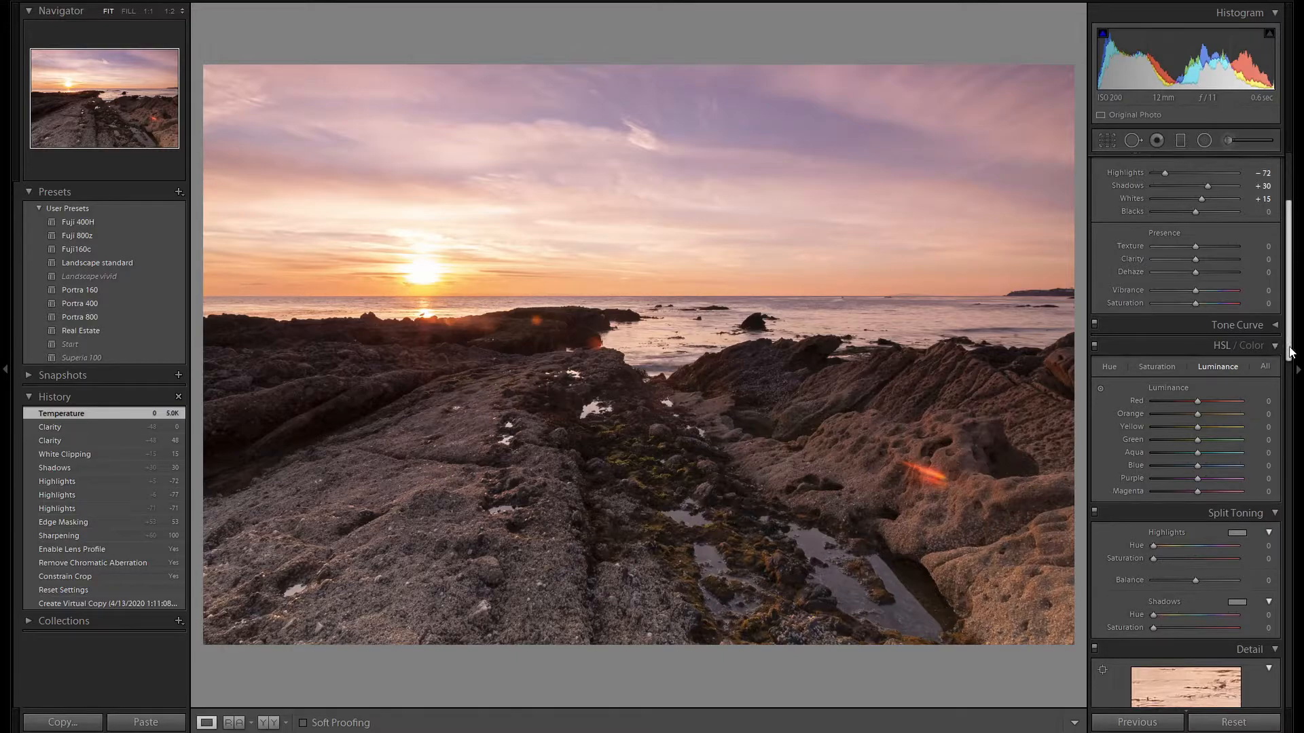
{"action": "scroll", "coordinate": [1290, 352], "scroll_direction": "down", "scroll_amount": 1}
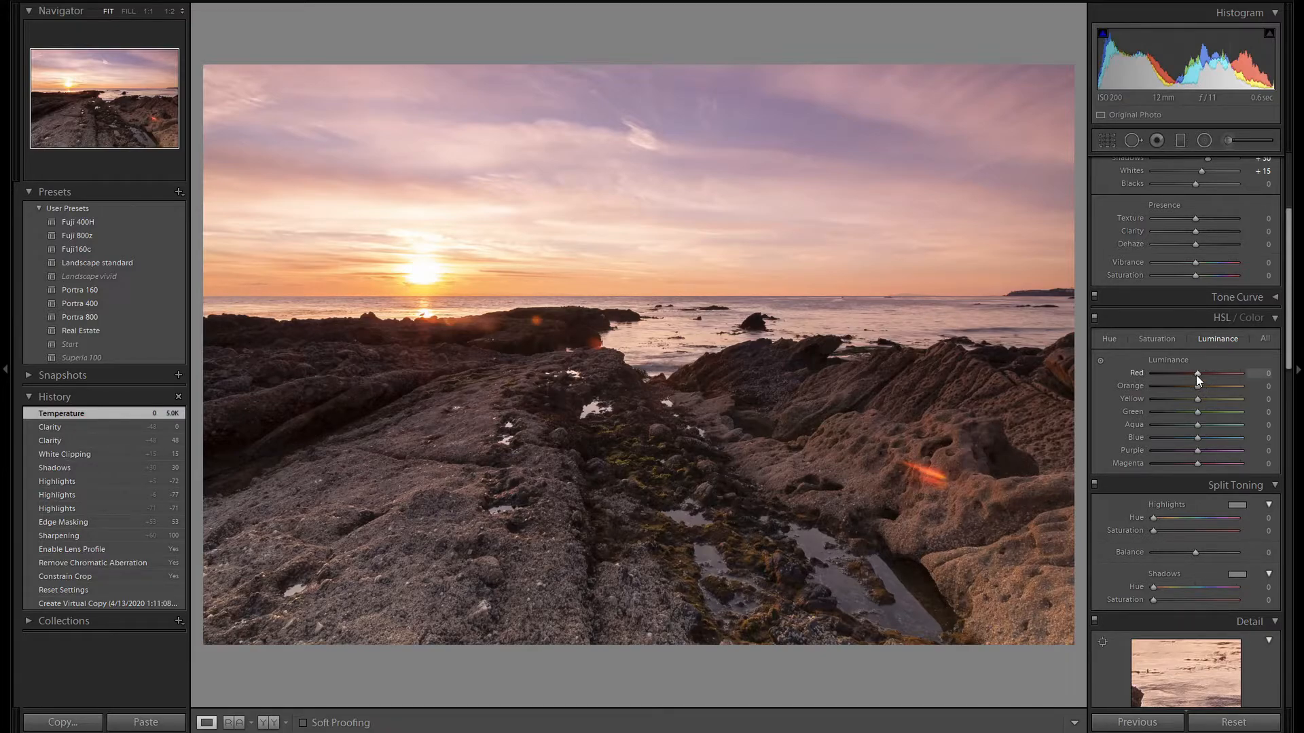
{"action": "scroll", "coordinate": [1196, 375], "scroll_direction": "down", "scroll_amount": 15}
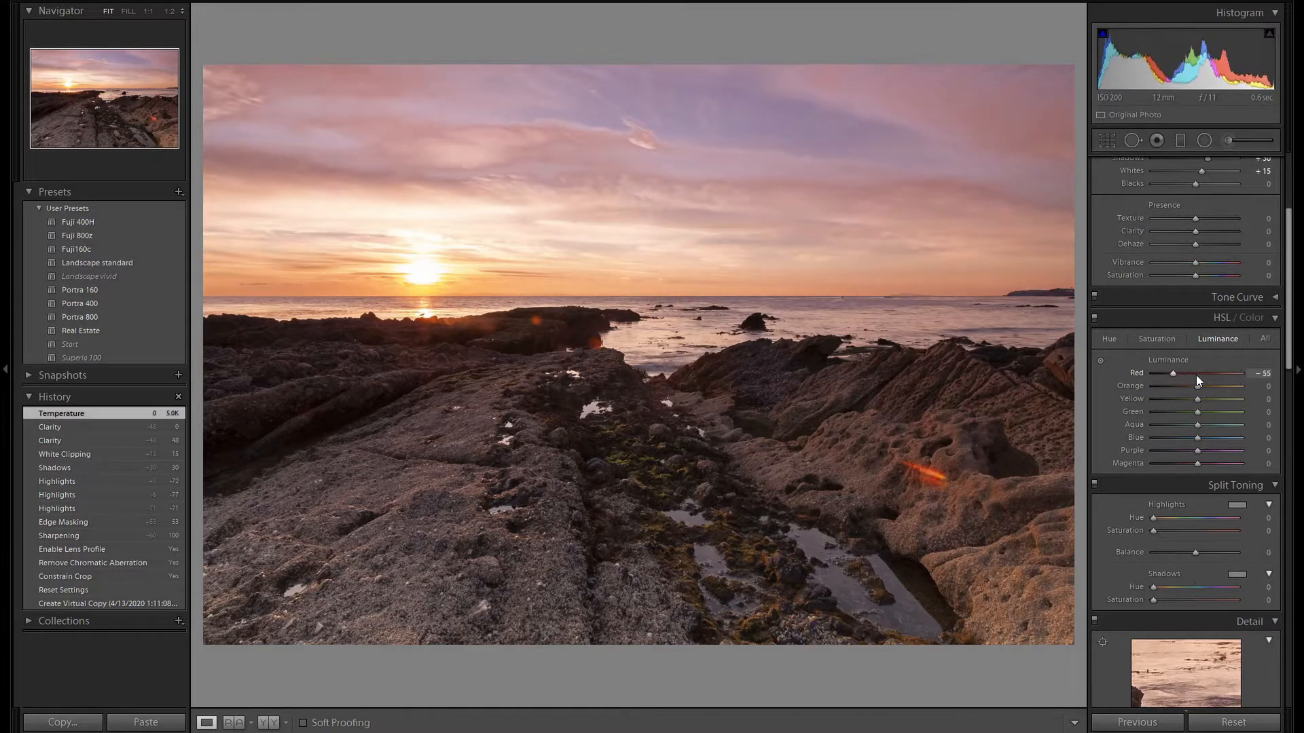
{"action": "scroll", "coordinate": [1195, 374], "scroll_direction": "down", "scroll_amount": 5}
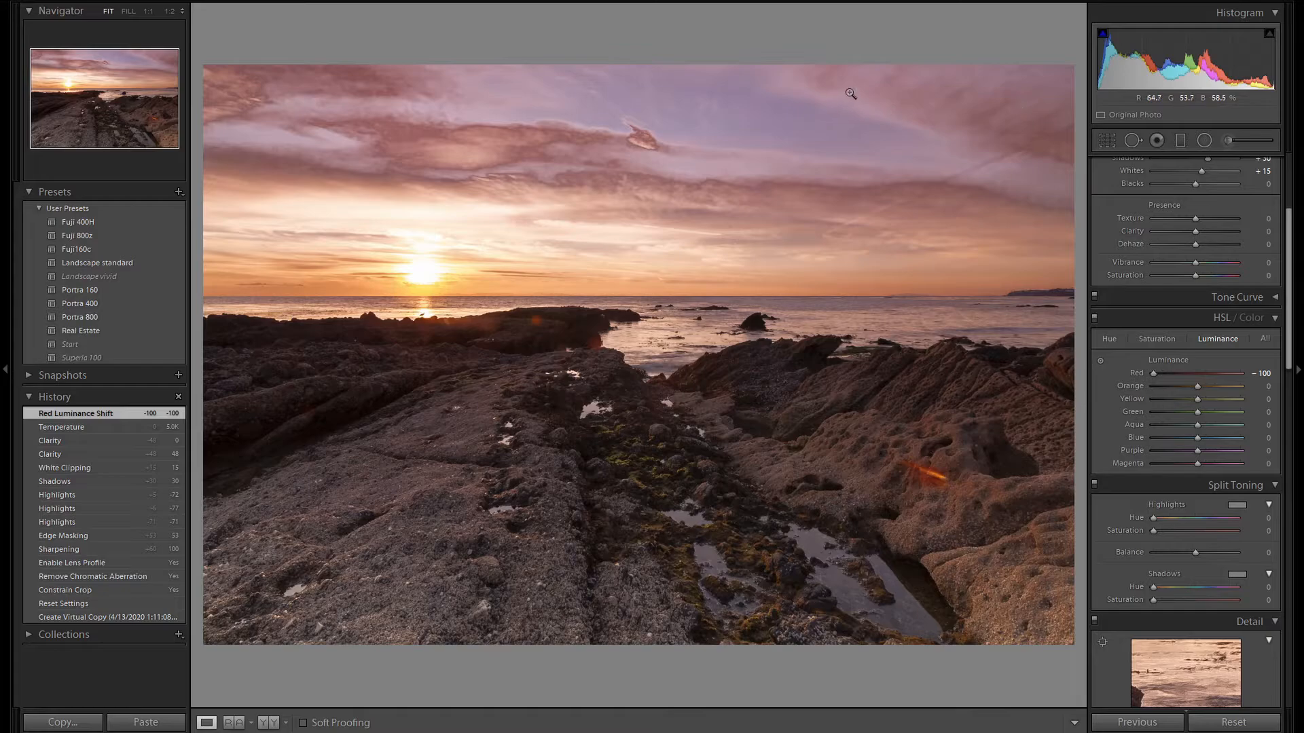
{"action": "double_click", "coordinate": [1136, 373]}
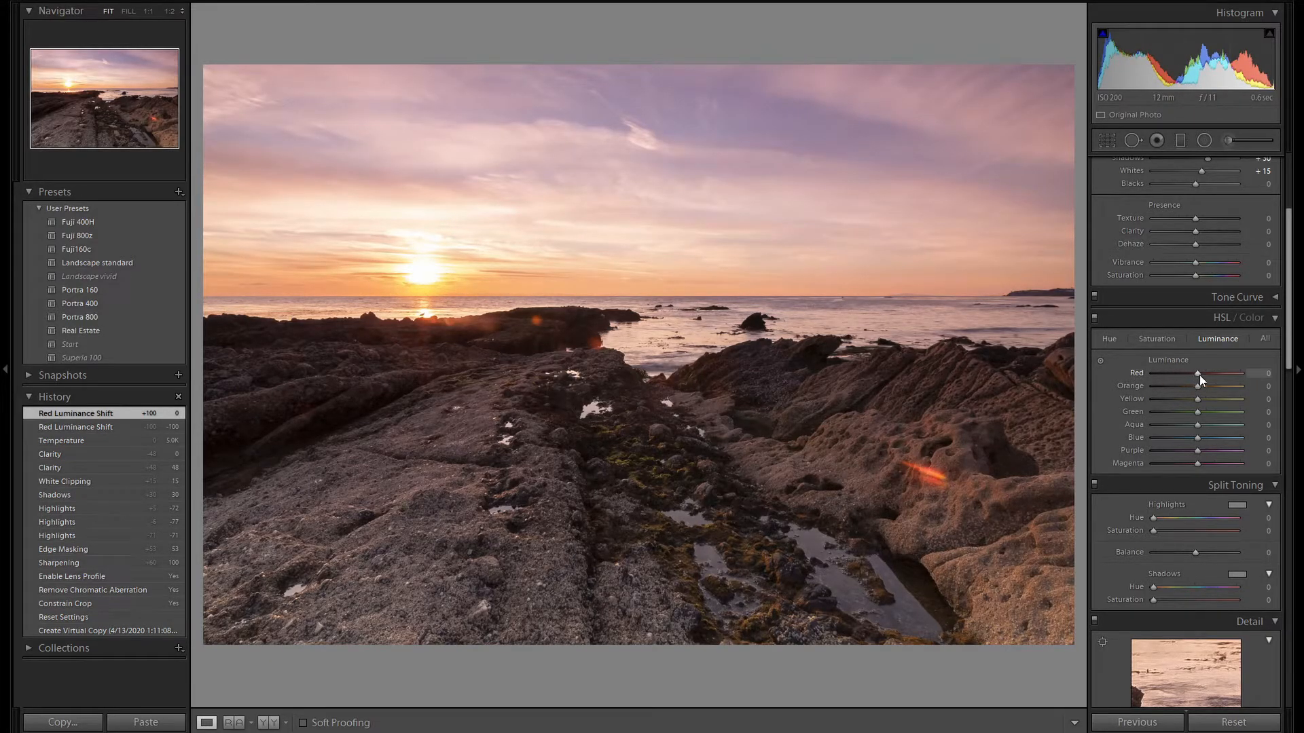
{"action": "scroll", "coordinate": [1199, 374], "scroll_direction": "down", "scroll_amount": 5}
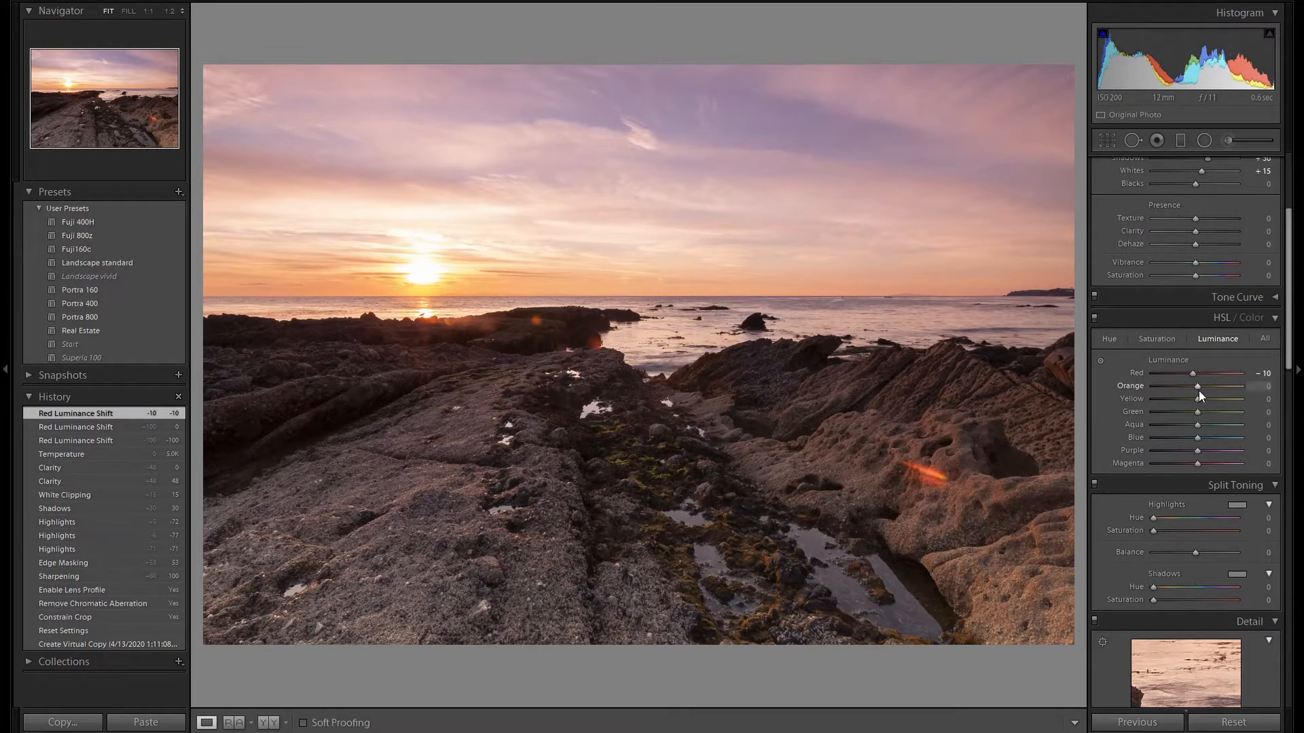
Step: Set the orange luminance to -10 after trying much darker values
{"action": "scroll", "coordinate": [1198, 389], "scroll_direction": "down", "scroll_amount": 3}
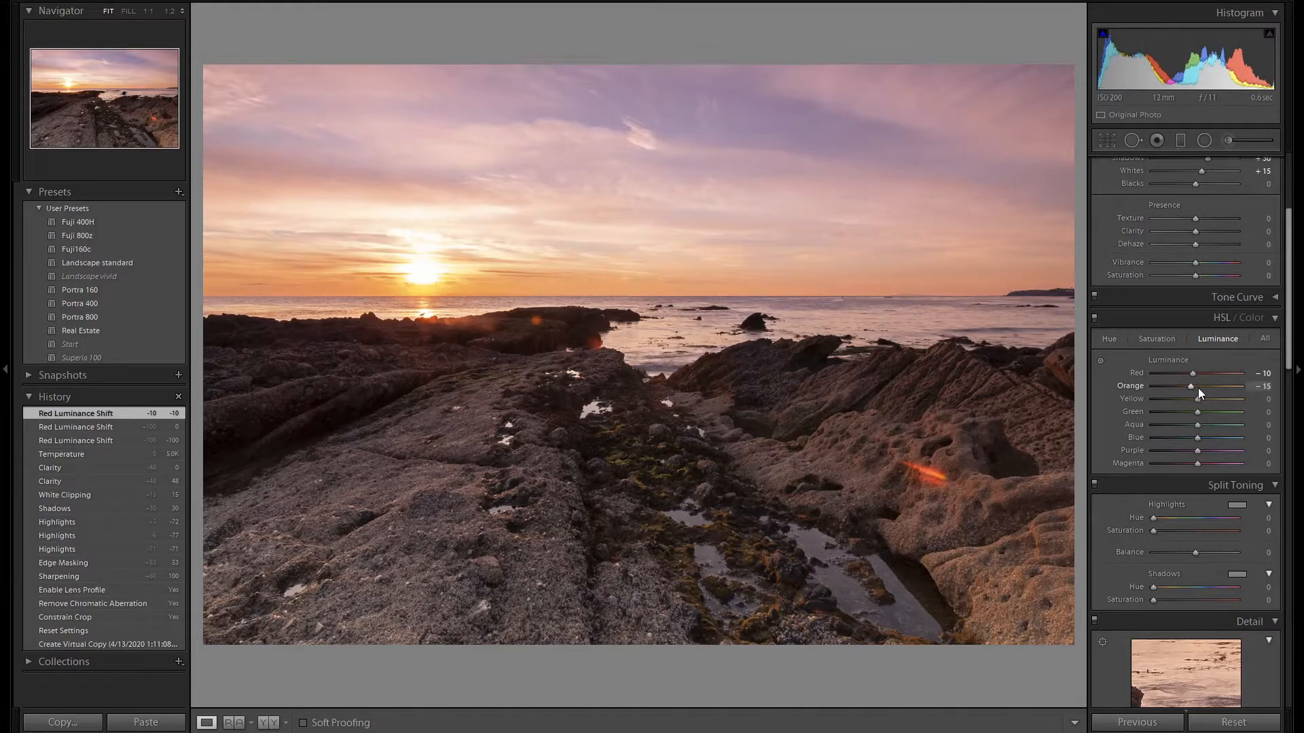
{"action": "scroll", "coordinate": [1197, 389], "scroll_direction": "down", "scroll_amount": 7}
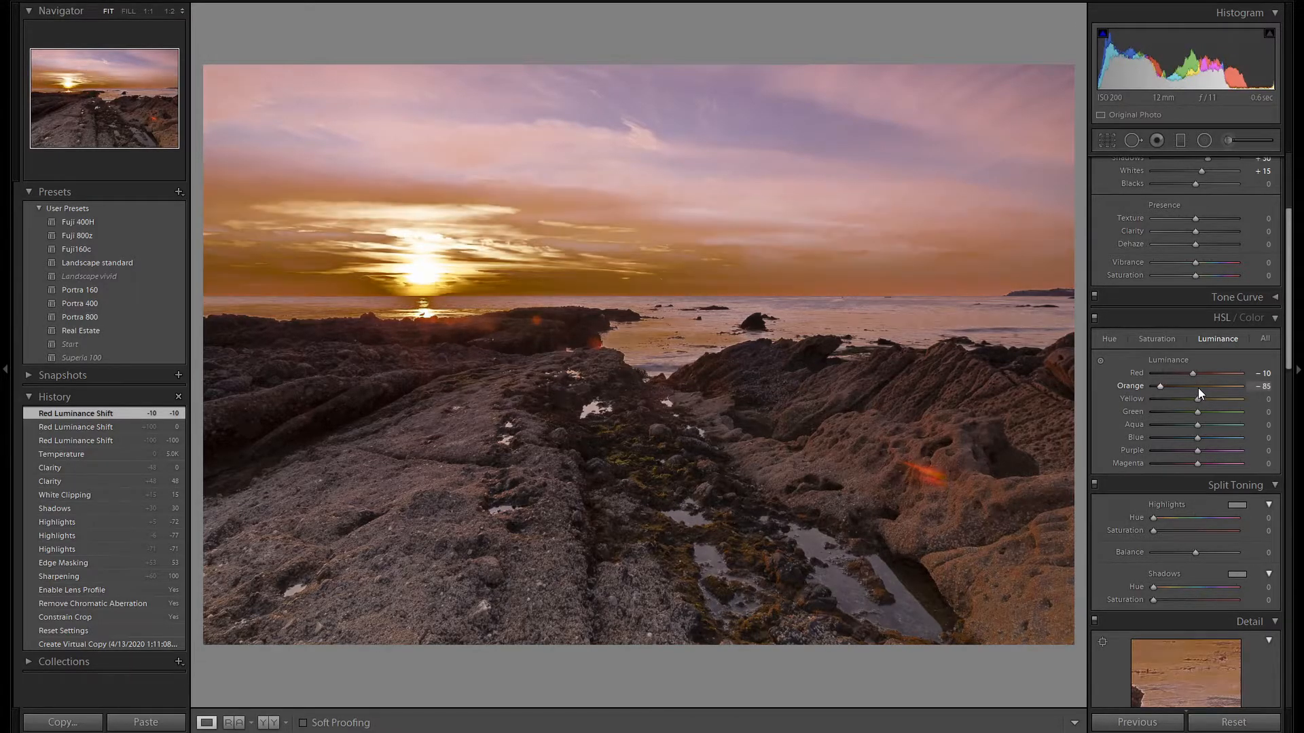
{"action": "scroll", "coordinate": [1197, 389], "scroll_direction": "up", "scroll_amount": 9}
{"action": "scroll", "coordinate": [1198, 388], "scroll_direction": "down", "scroll_amount": 1}
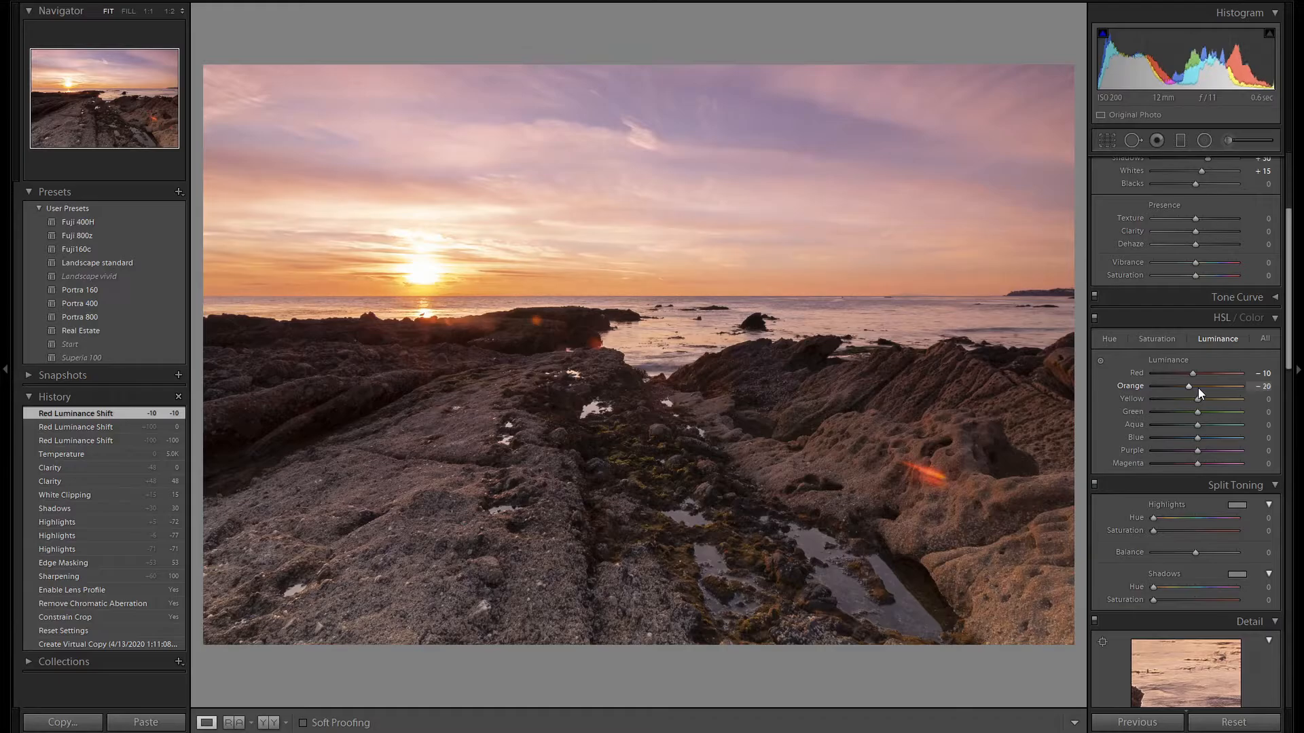
{"action": "scroll", "coordinate": [1197, 388], "scroll_direction": "up", "scroll_amount": 2}
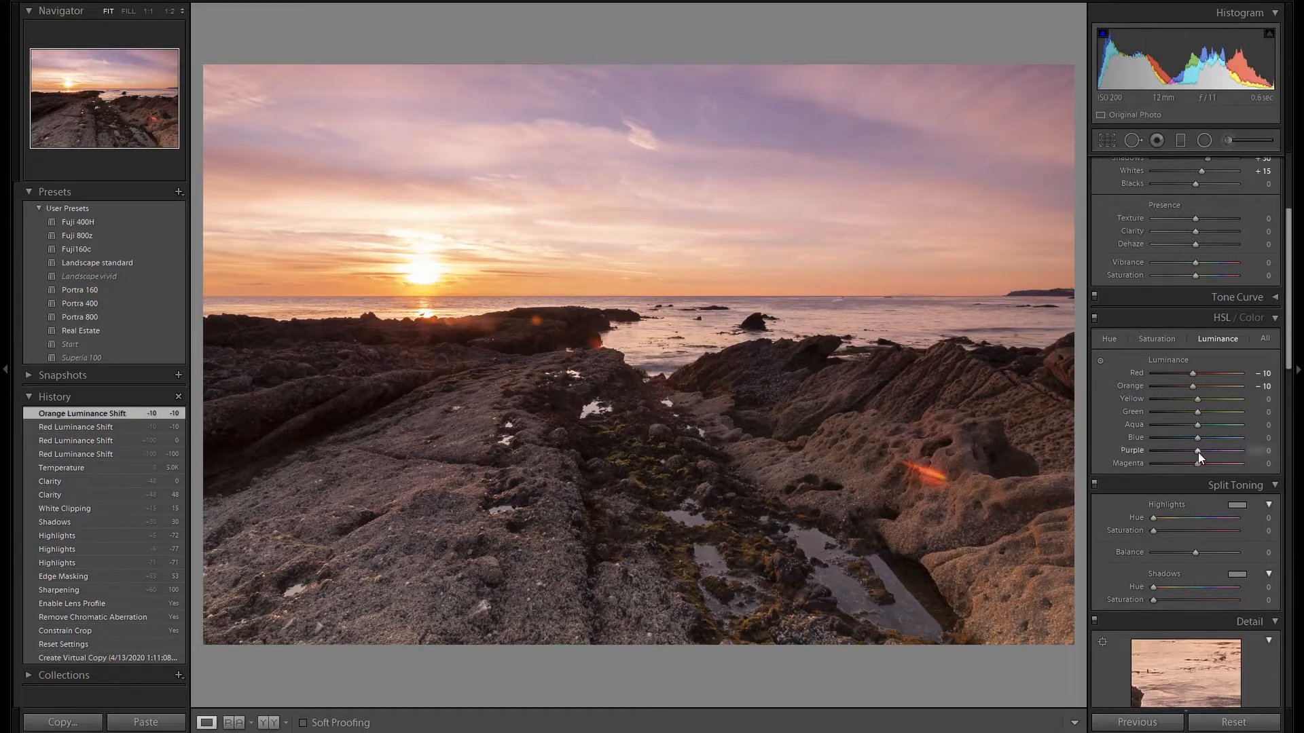
Step: Try darkening the purple luminance to -80 and the magenta luminance to -67, resetting each to 0
{"action": "scroll", "coordinate": [1197, 452], "scroll_direction": "down", "scroll_amount": 16}
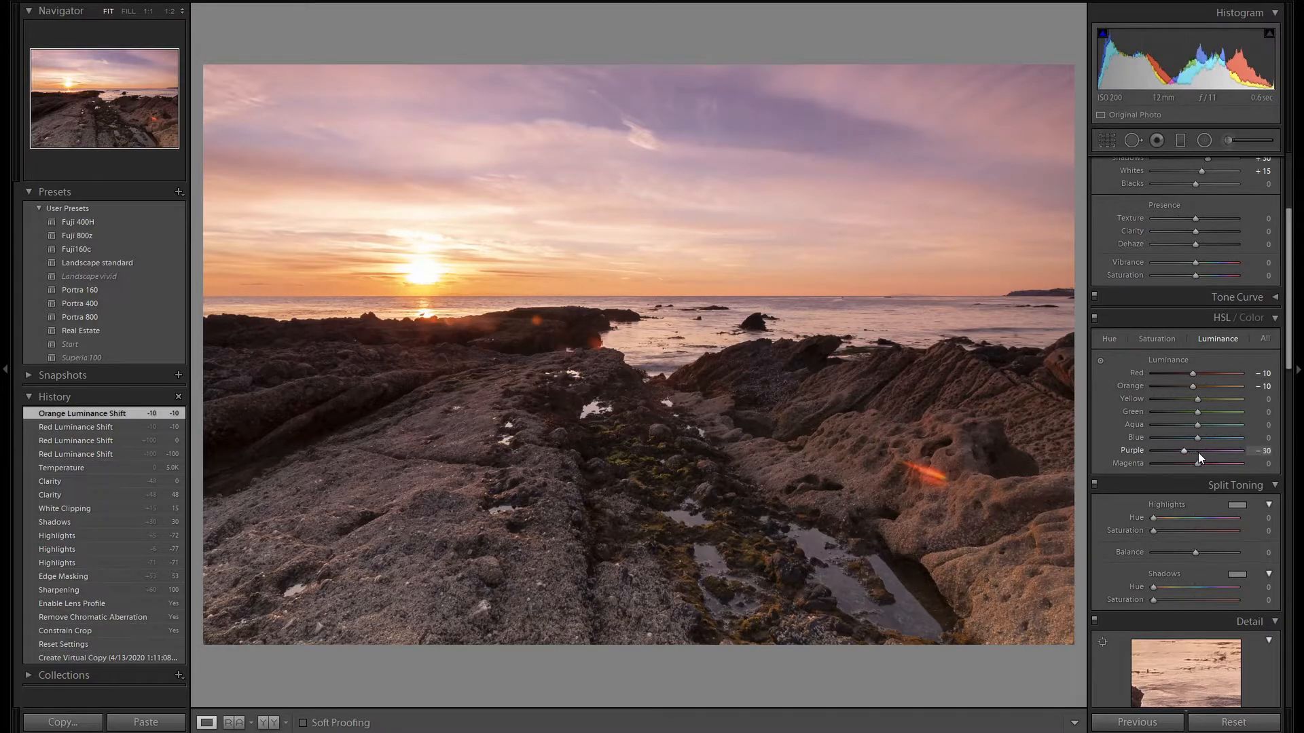
{"action": "double_click", "coordinate": [1133, 450]}
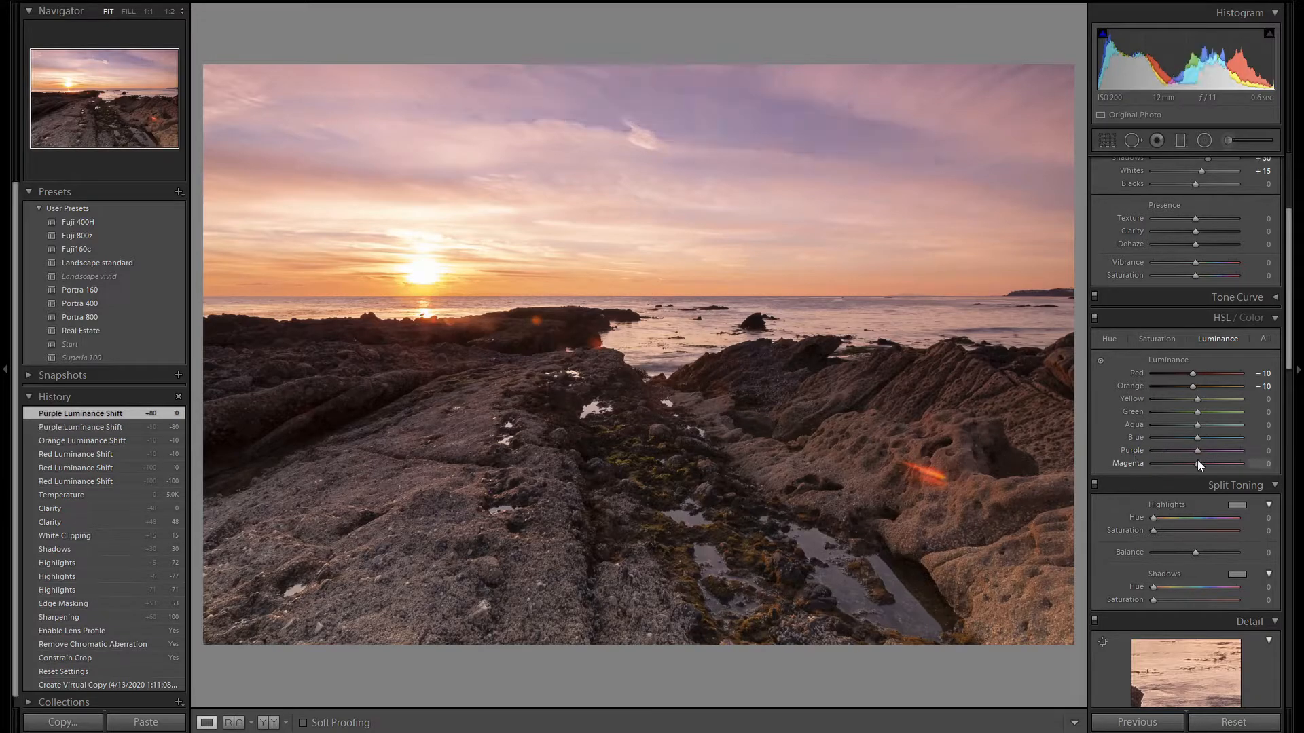
{"action": "left_click_drag", "start_coordinate": [1197, 461], "coordinate": [1168, 469]}
{"action": "double_click", "coordinate": [1127, 464]}
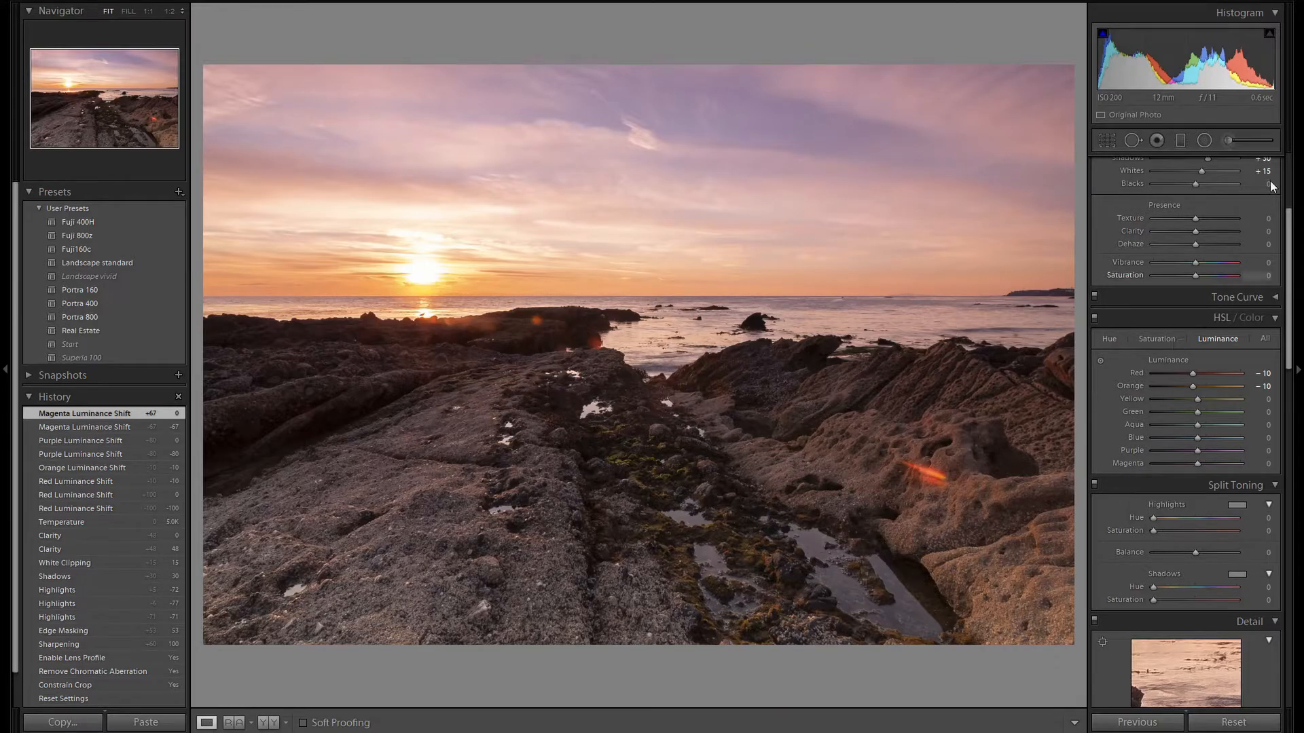
Step: Add a graduated filter over the sky fading across the horizon, and set its Saturation to 20
{"action": "left_click", "coordinate": [1181, 140]}
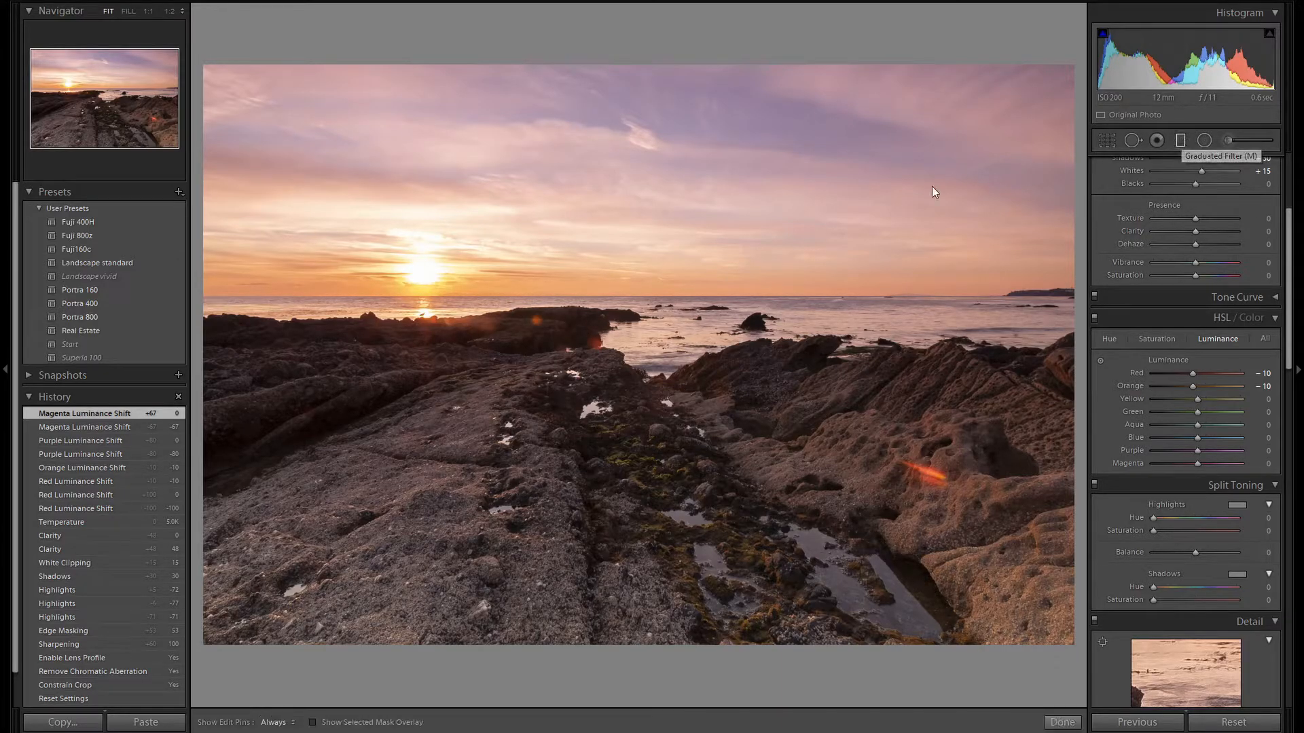
{"action": "mouse_move", "coordinate": [687, 236]}
{"action": "left_mouse_down"}
{"action": "mouse_move", "coordinate": [703, 288]}
{"action": "mouse_move", "coordinate": [677, 336]}
{"action": "mouse_move", "coordinate": [683, 298]}
{"action": "mouse_move", "coordinate": [687, 343]}
{"action": "left_mouse_up"}
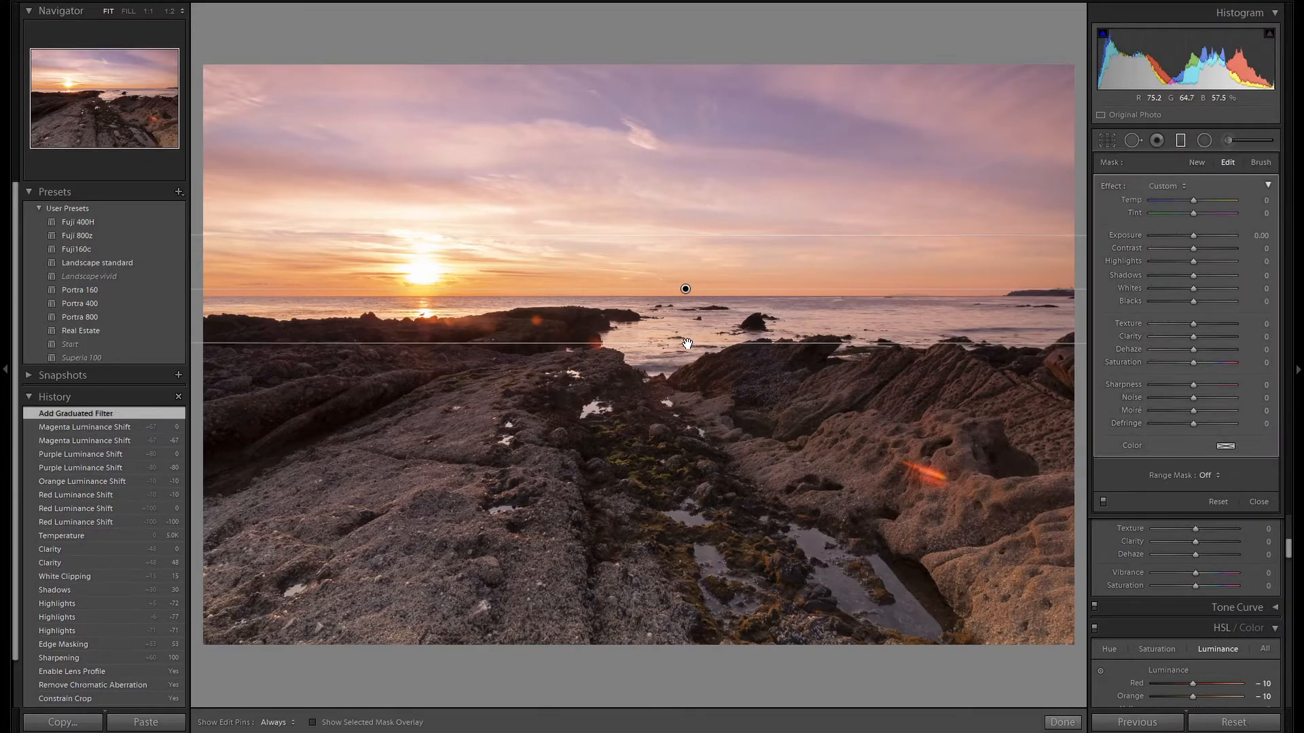
{"action": "key", "text": "o"}
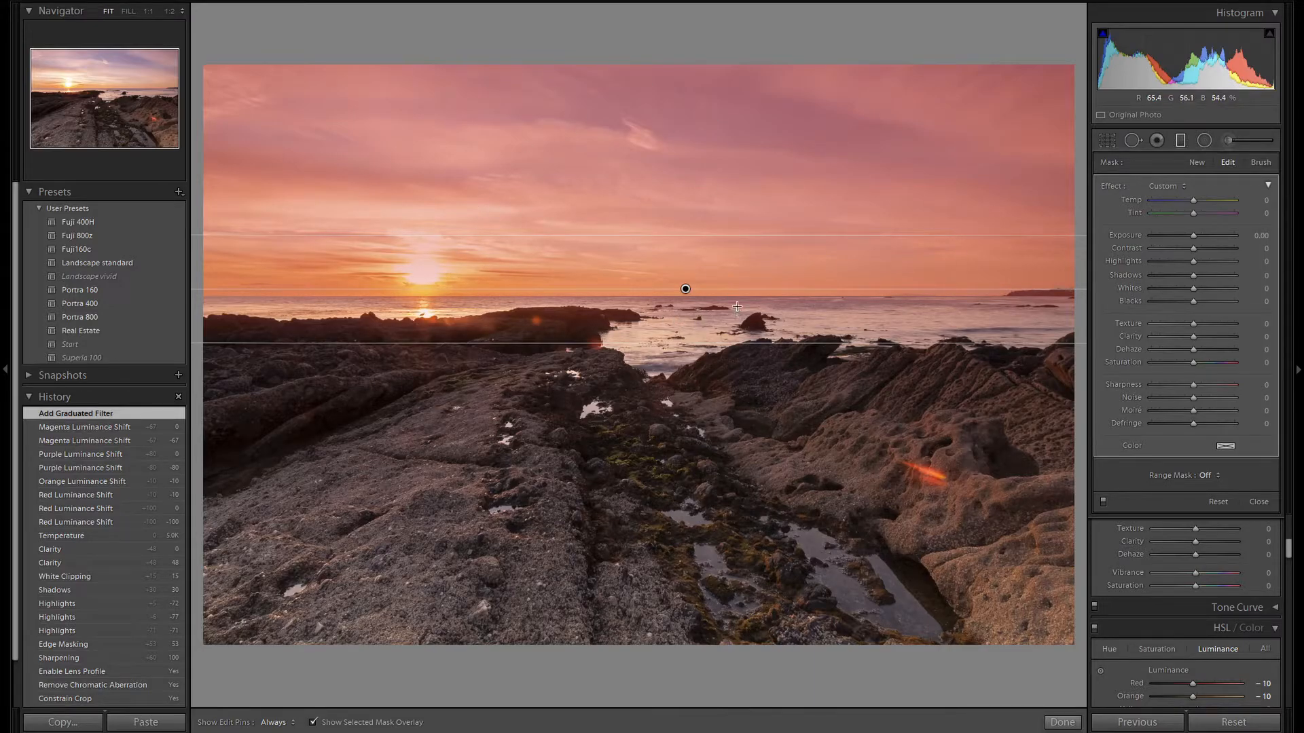
{"action": "key", "text": "o"}
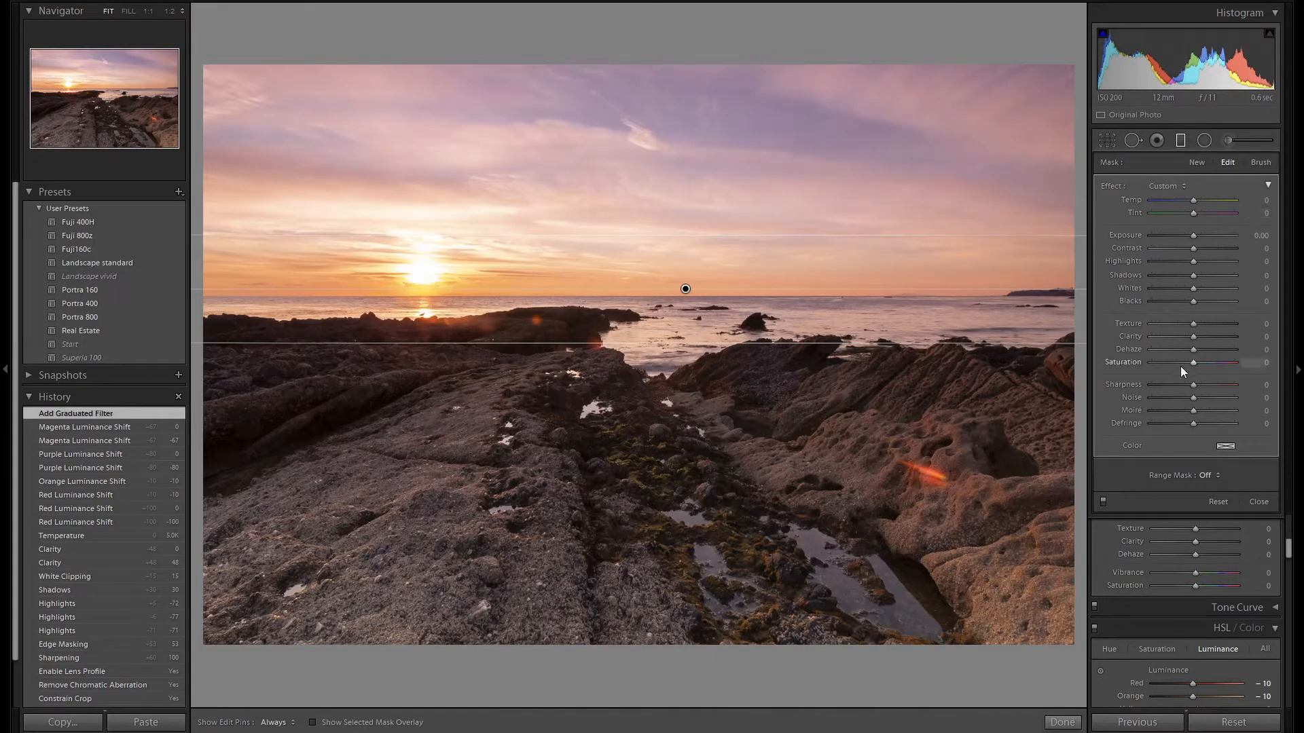
{"action": "mouse_move", "coordinate": [1197, 361]}
{"action": "left_mouse_down"}
{"action": "mouse_move", "coordinate": [1219, 361]}
{"action": "mouse_move", "coordinate": [1204, 364]}
{"action": "left_mouse_up"}
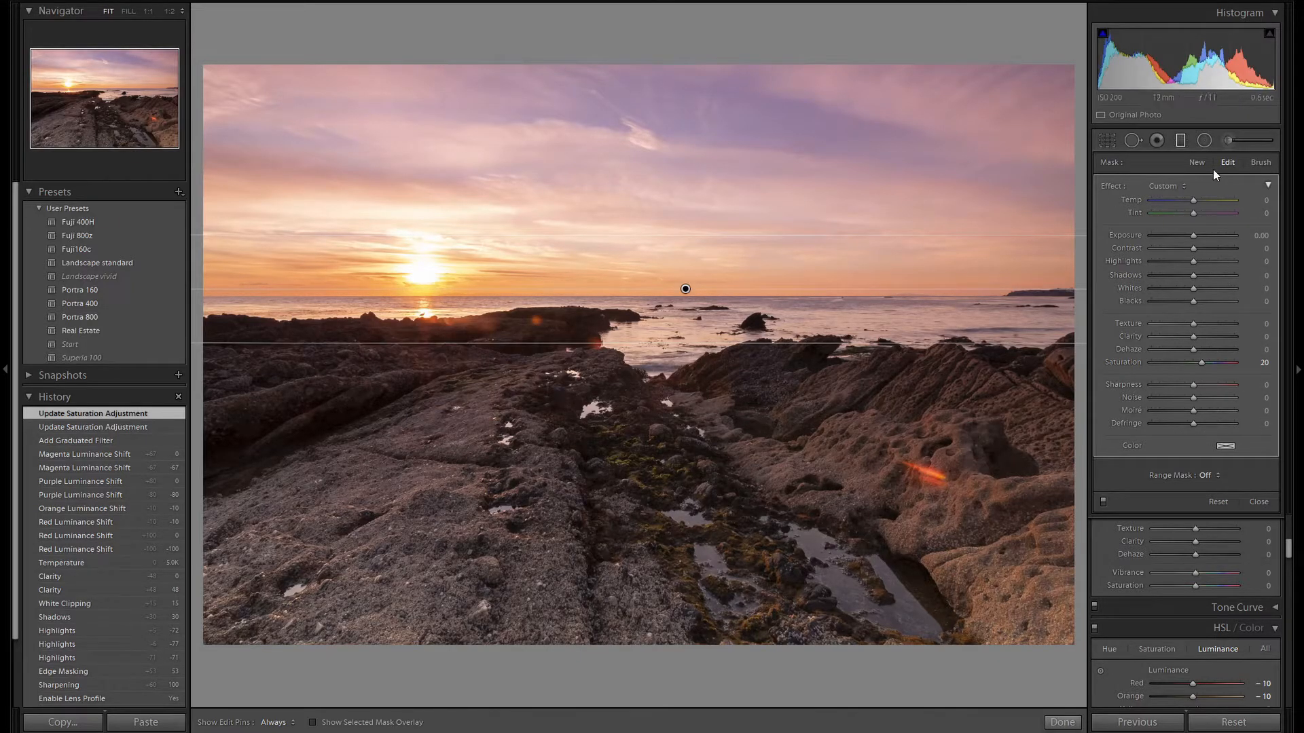
{"action": "left_click", "coordinate": [1181, 140]}
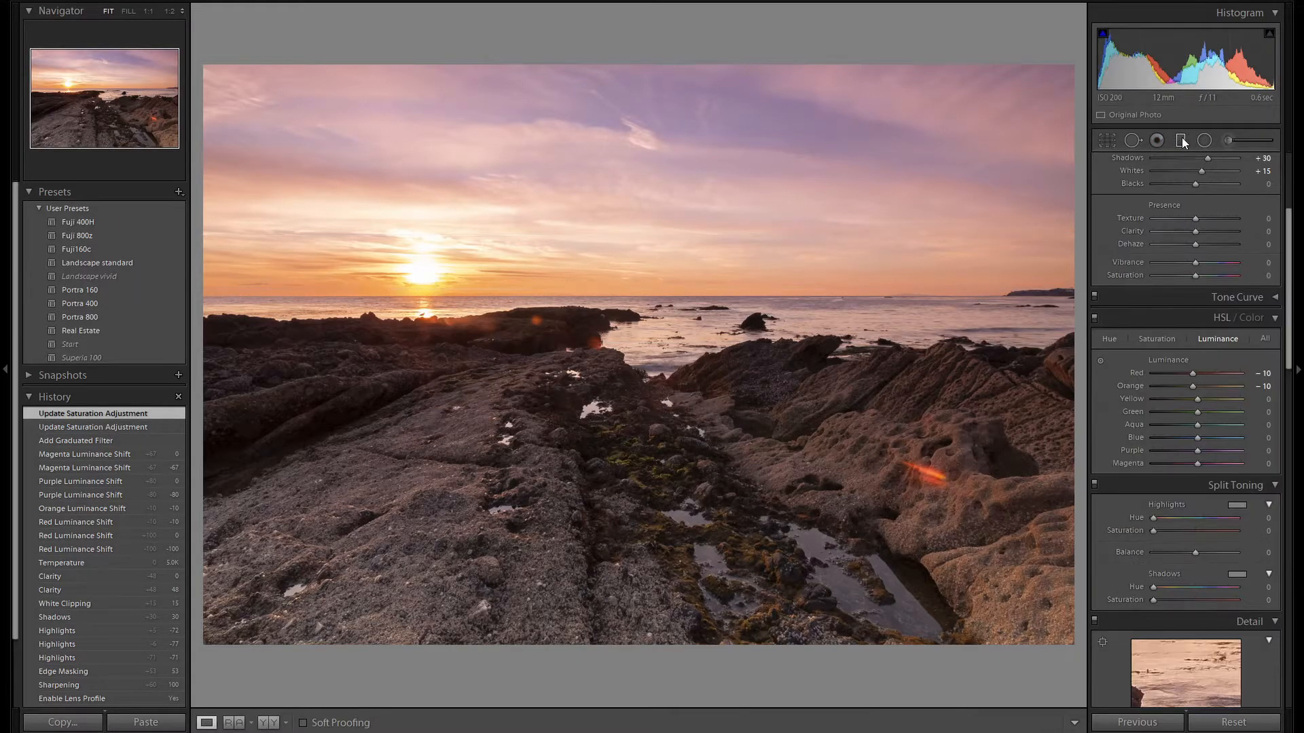
Step: Start Spot Removal in Heal mode and visualize spots with a lowered threshold, comparing against the normal photo view
{"action": "left_click", "coordinate": [1137, 140]}
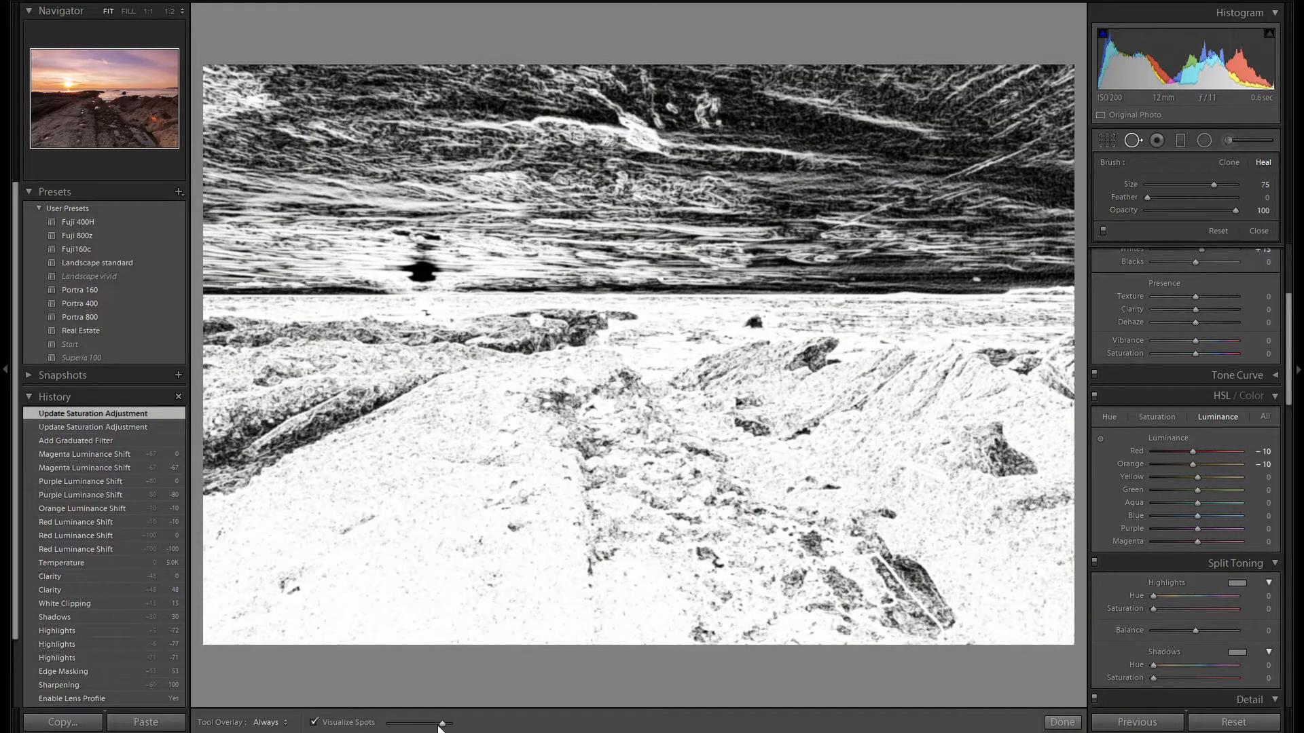
{"action": "mouse_move", "coordinate": [442, 723]}
{"action": "left_mouse_down"}
{"action": "mouse_move", "coordinate": [422, 726]}
{"action": "mouse_move", "coordinate": [433, 726]}
{"action": "left_mouse_up"}
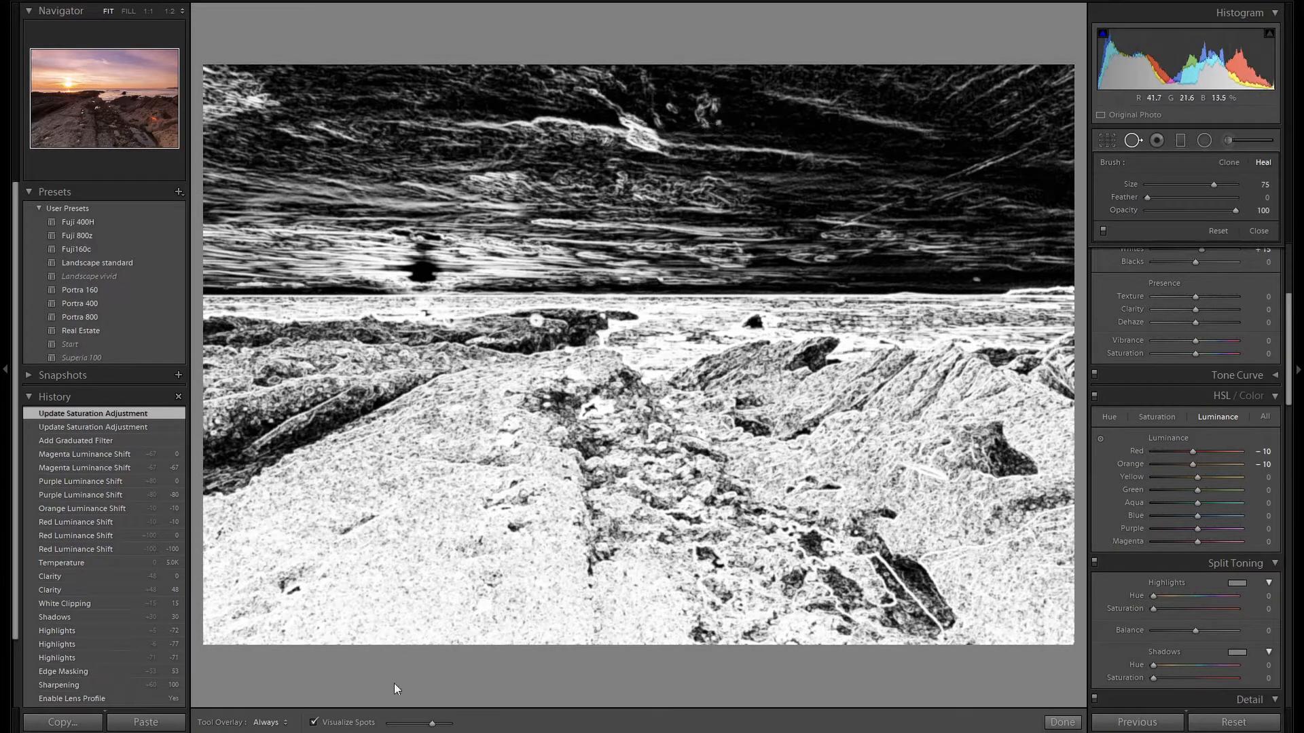
{"action": "left_click", "coordinate": [354, 724]}
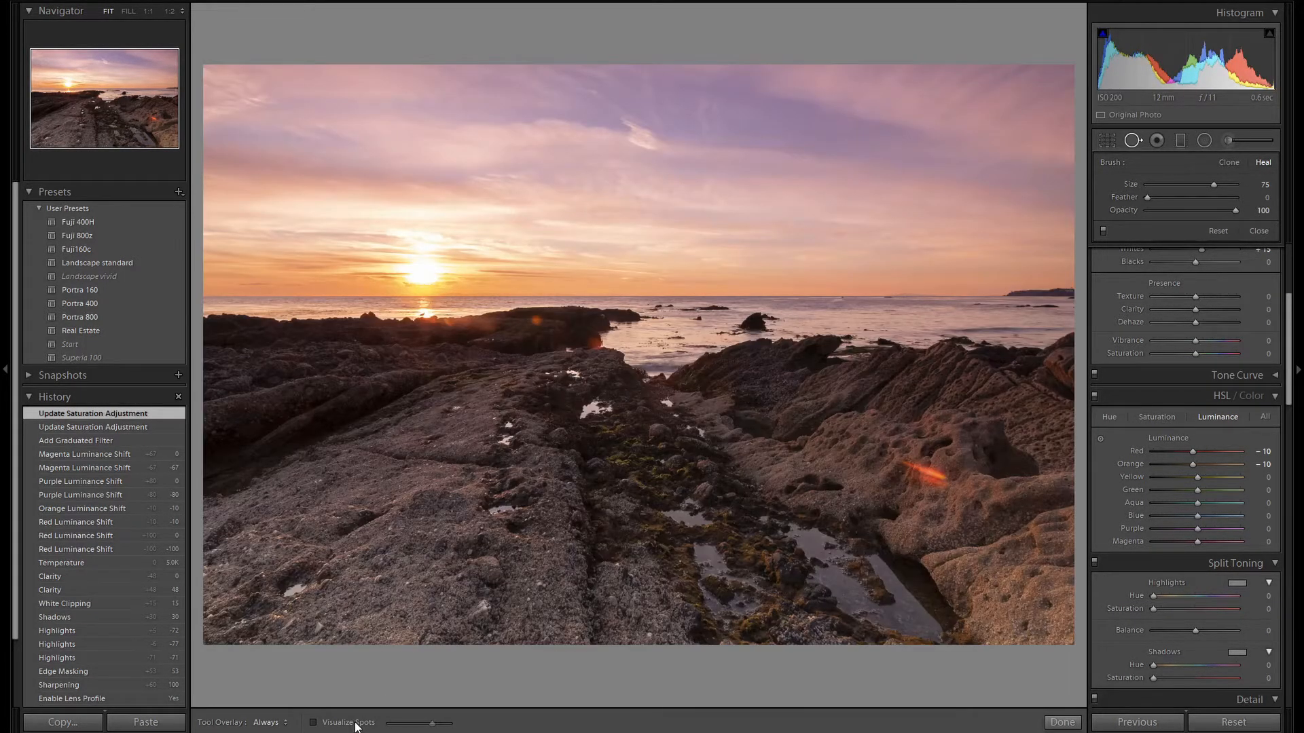
{"action": "left_click", "coordinate": [355, 724]}
Step: Heal the spot in the upper sky with a size 54 brush, sampling the sky directly beside it, and leave the spot visualization
{"action": "scroll", "coordinate": [719, 123], "scroll_direction": "down", "scroll_amount": 2}
{"action": "scroll", "coordinate": [720, 123], "scroll_direction": "down", "scroll_amount": 2}
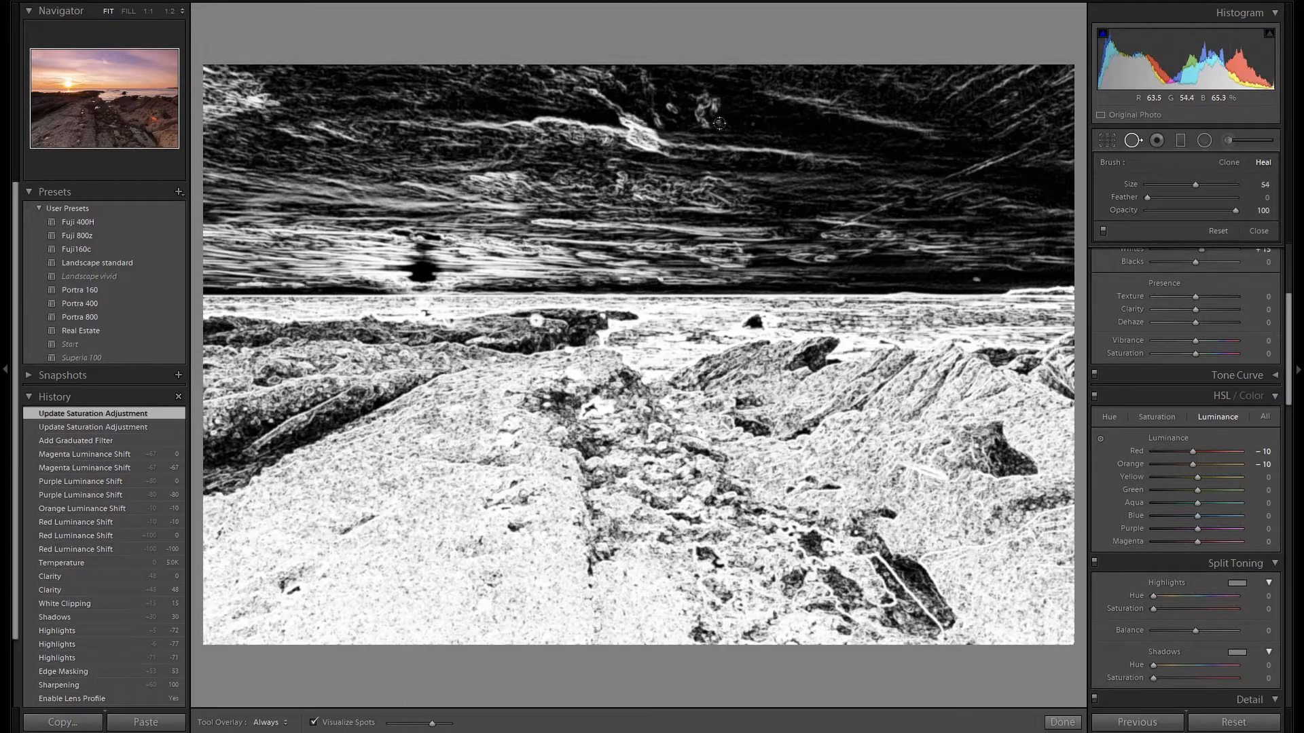
{"action": "left_click", "coordinate": [719, 124]}
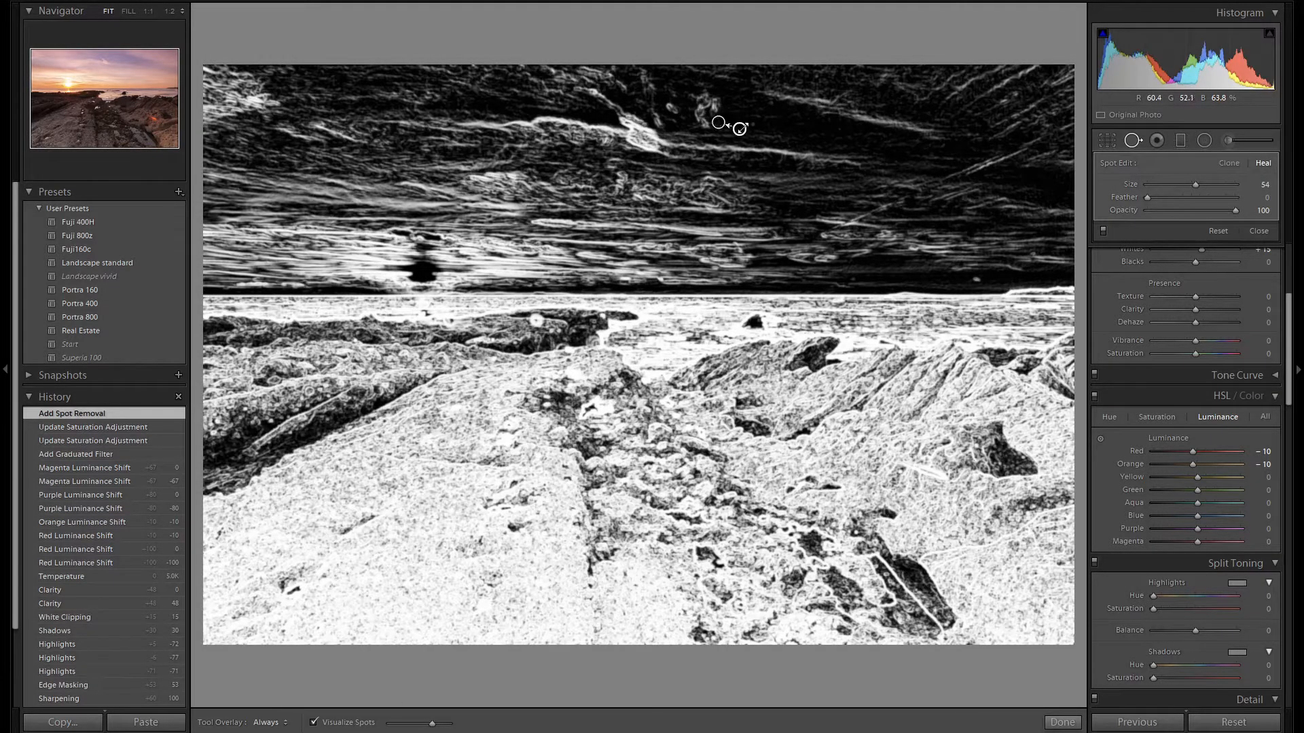
{"action": "left_click_drag", "start_coordinate": [739, 129], "coordinate": [737, 124]}
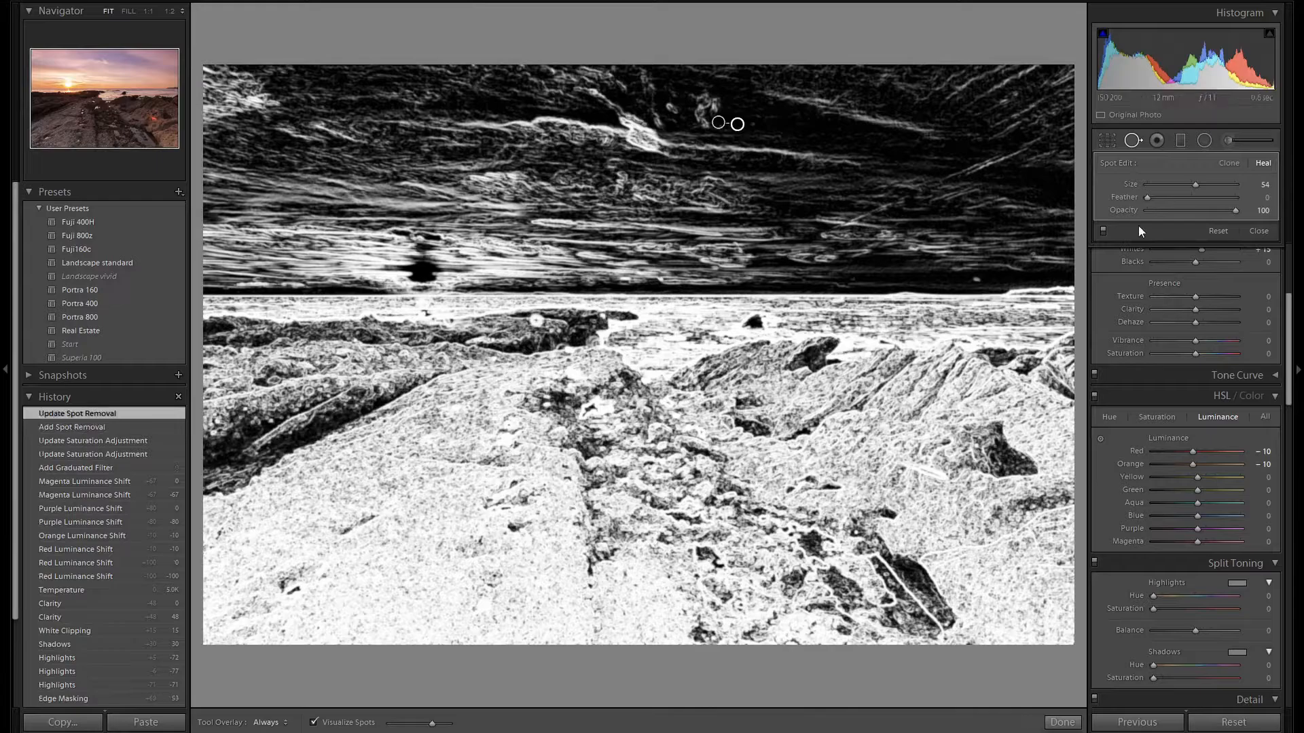
{"action": "left_click", "coordinate": [349, 723]}
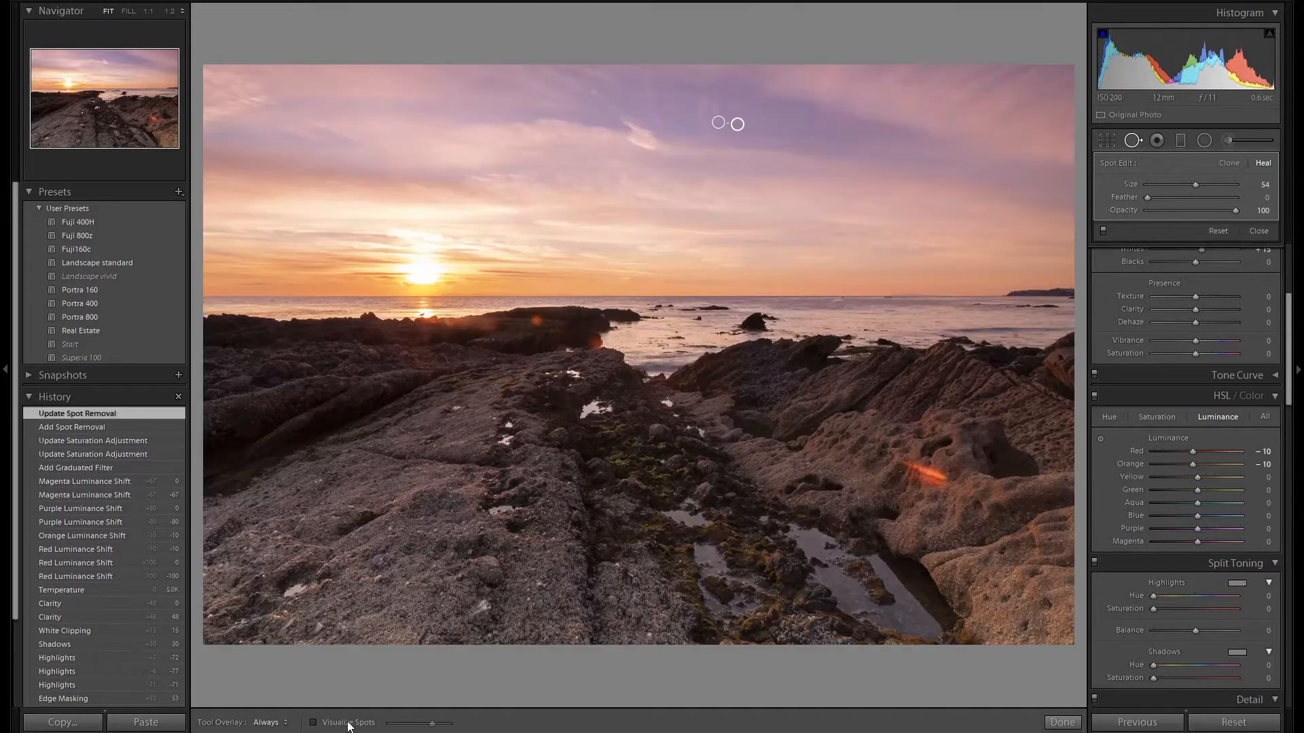
{"action": "key", "text": "Escape"}
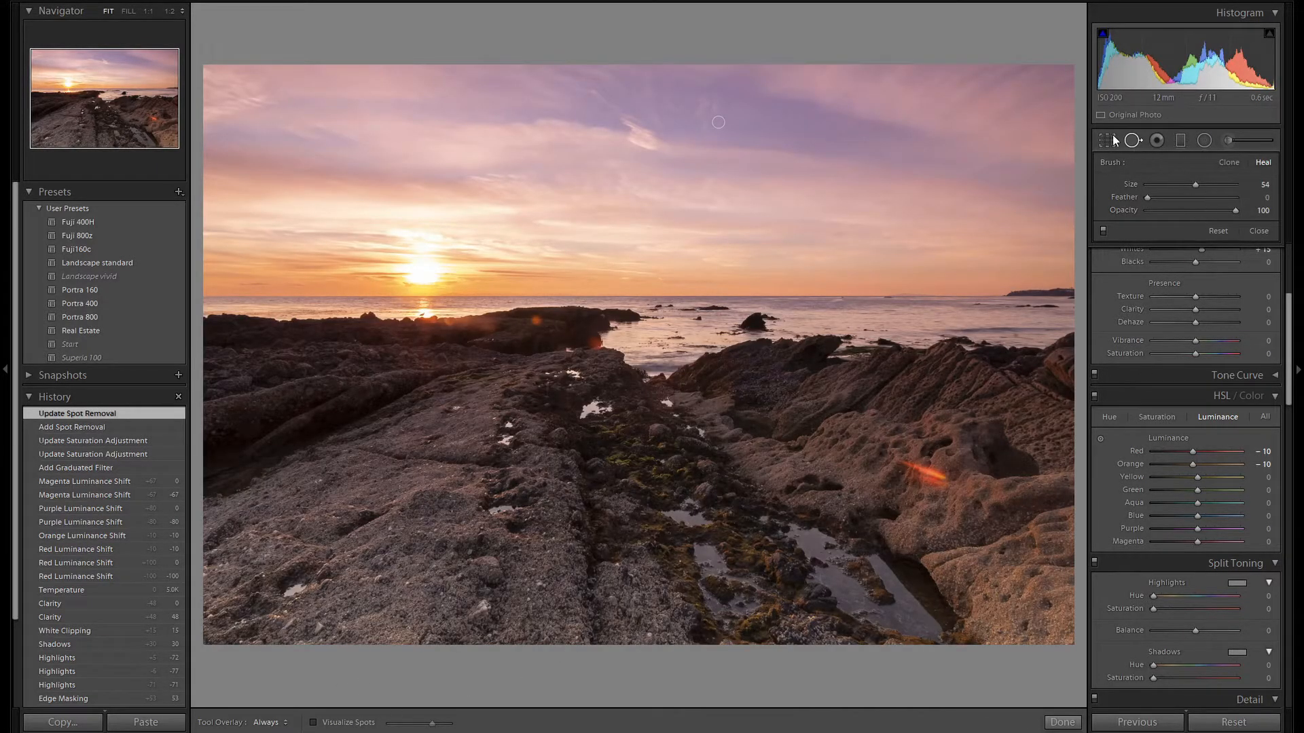
{"action": "left_click", "coordinate": [1134, 139]}
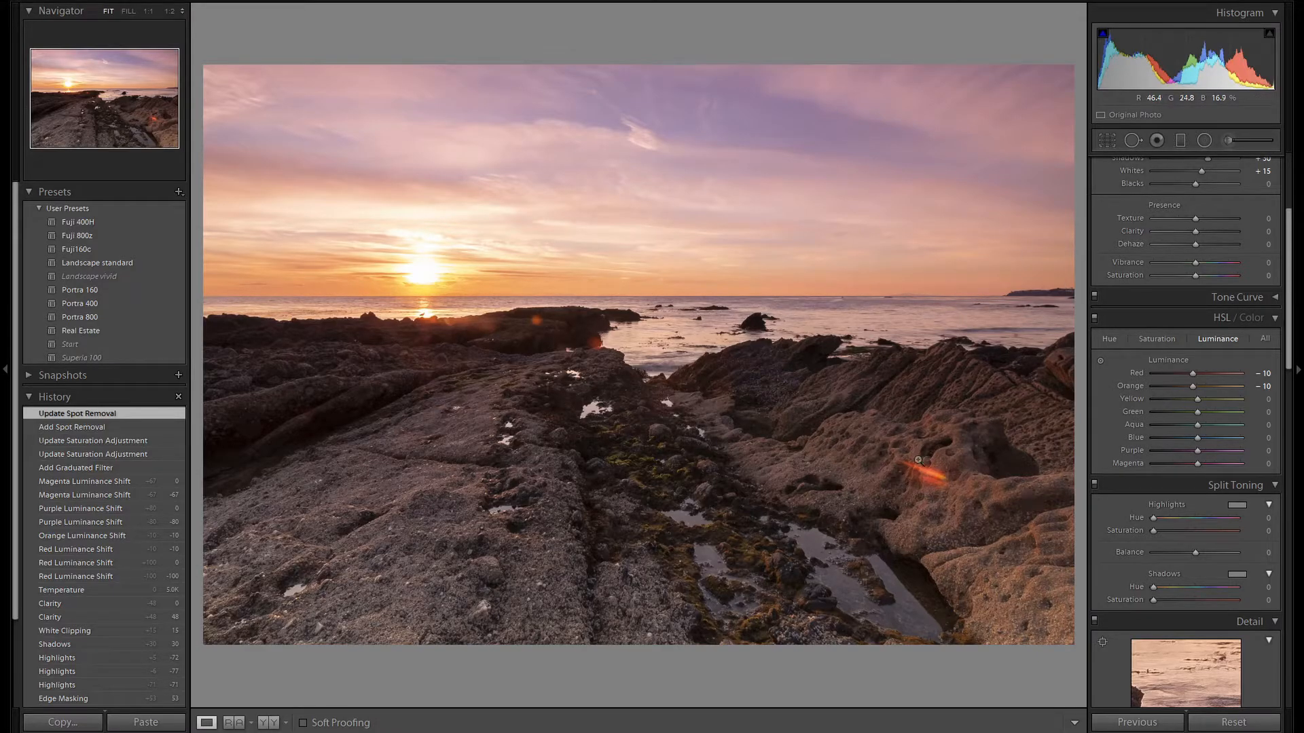
Step: Heal the elongated red lens flare on the right-hand rocks with a size 75 Spot Removal brush stroke
{"action": "left_click", "coordinate": [1132, 140]}
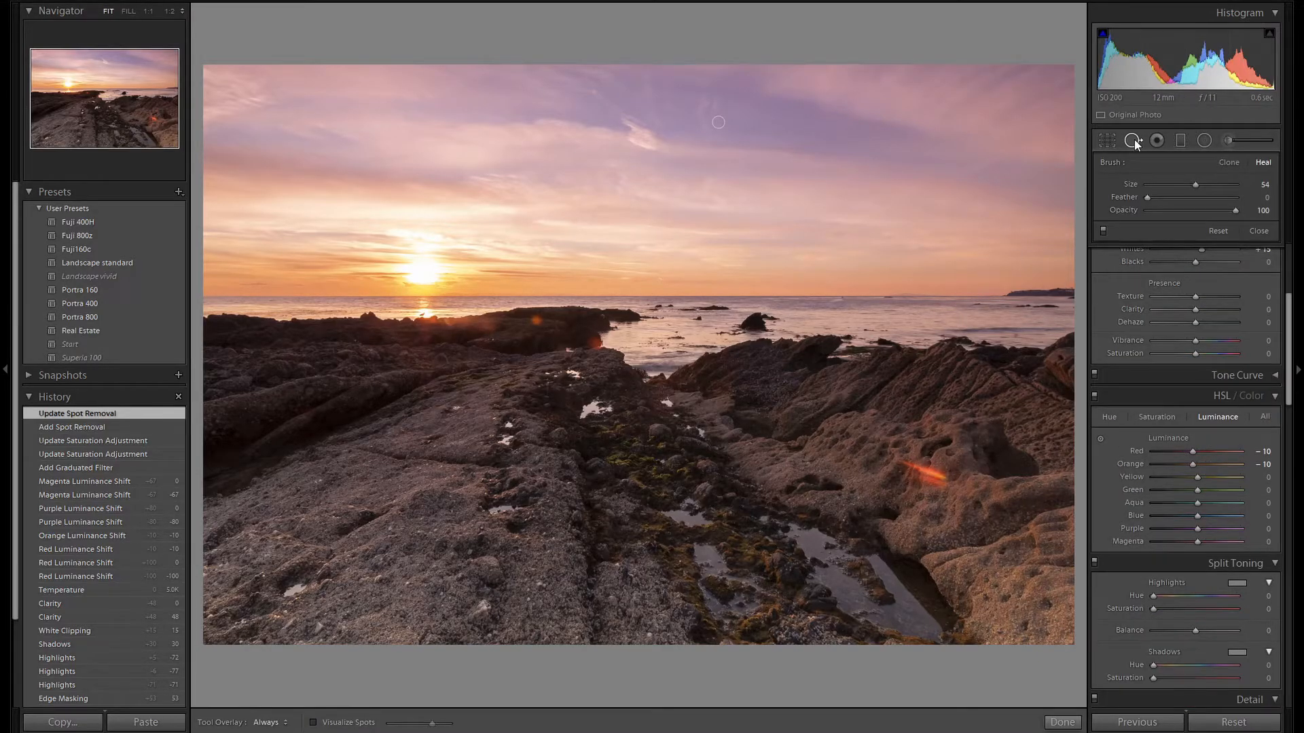
{"action": "left_click", "coordinate": [1134, 140]}
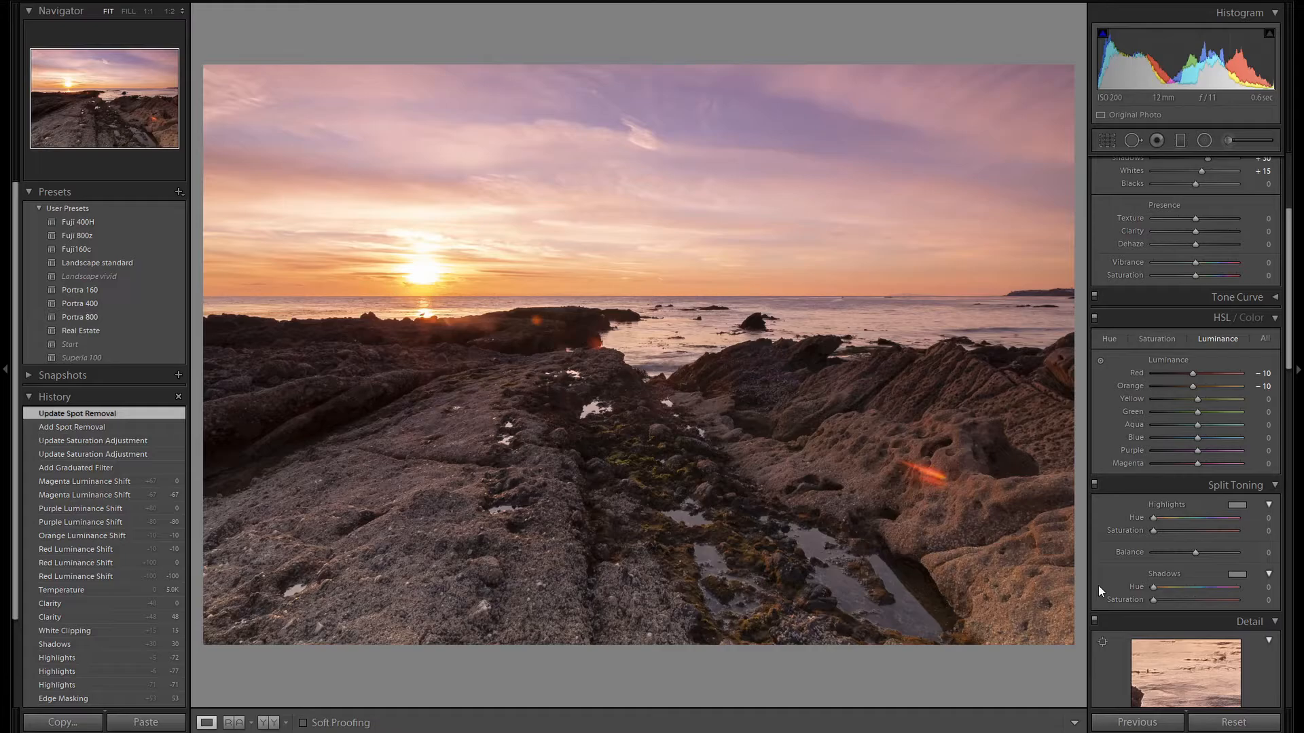
{"action": "left_click", "coordinate": [1132, 140]}
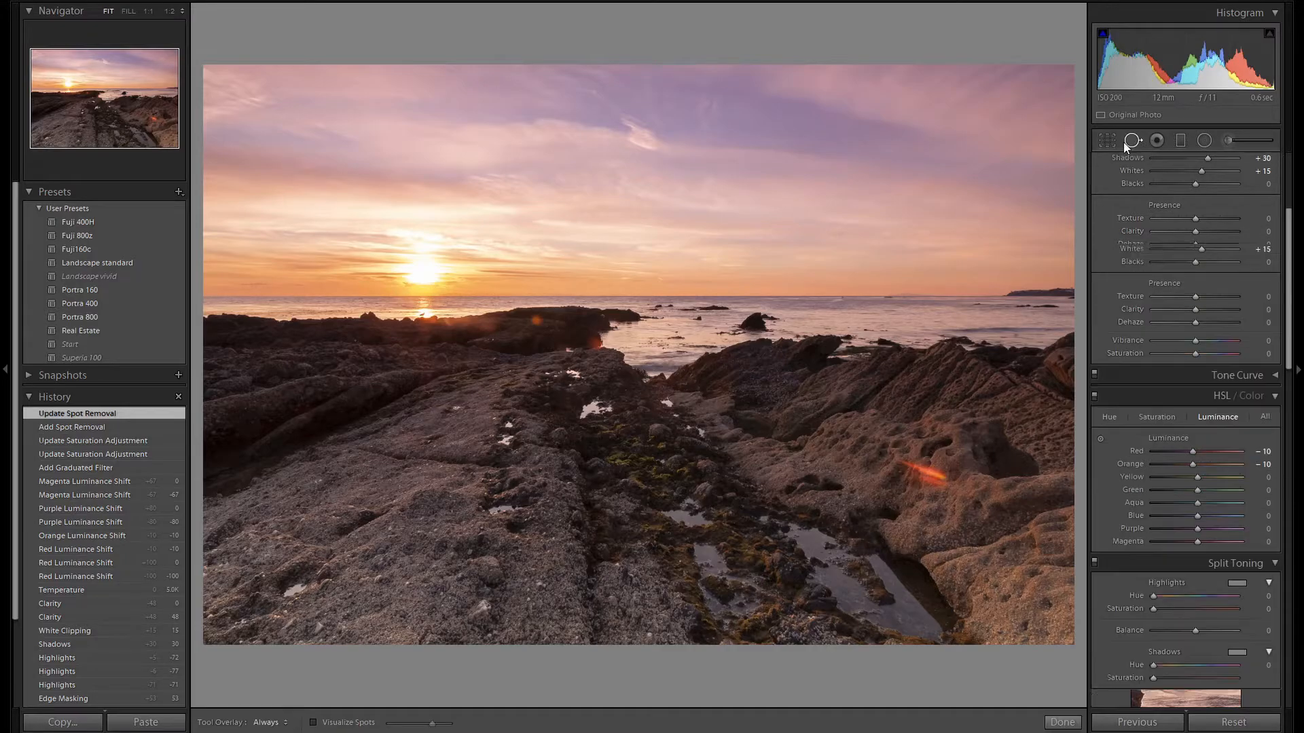
{"action": "scroll", "coordinate": [904, 462], "scroll_direction": "up", "scroll_amount": 7}
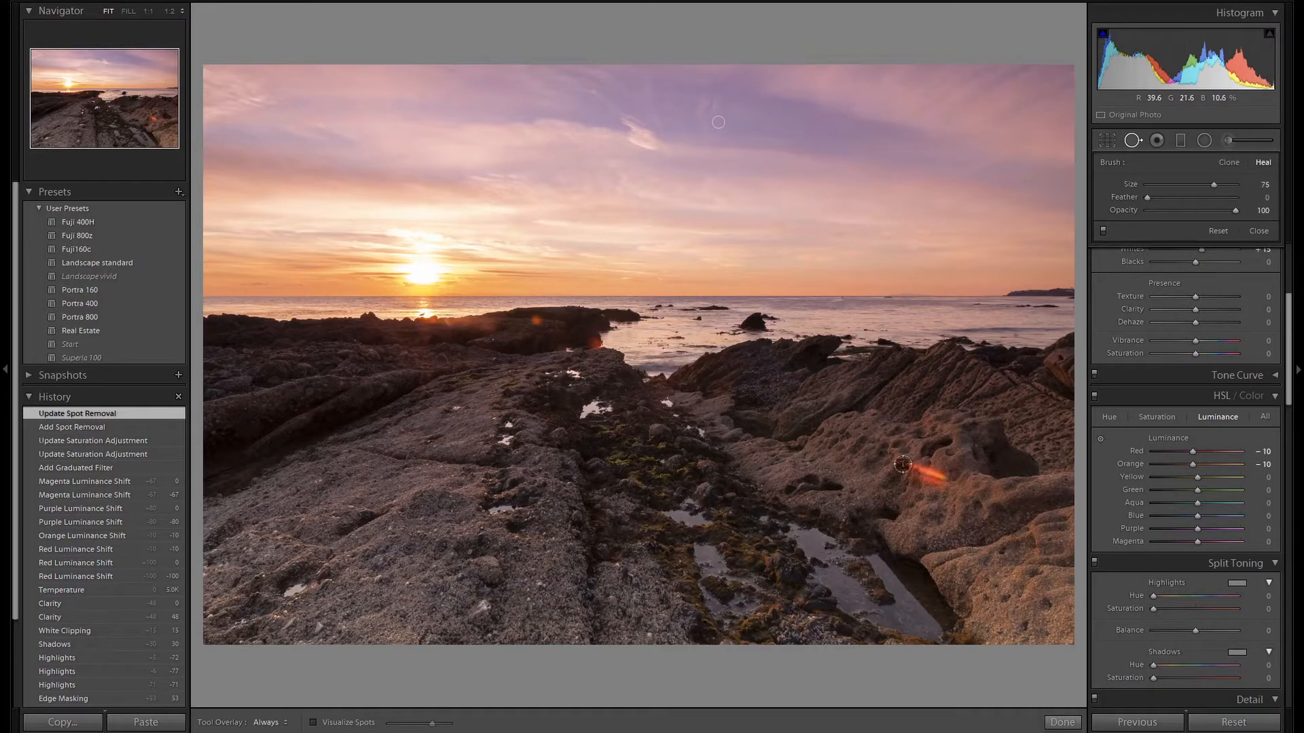
{"action": "left_click_drag", "start_coordinate": [902, 464], "coordinate": [944, 482]}
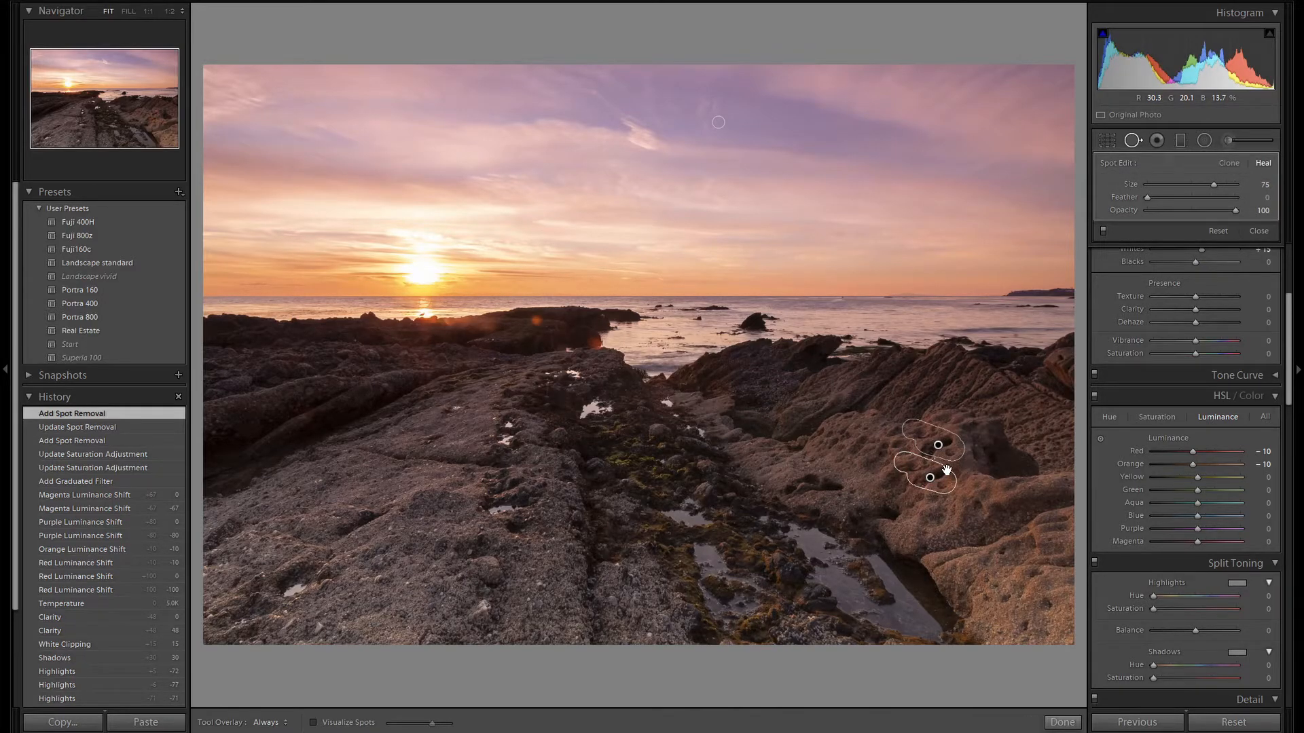
{"action": "key", "text": "Delete"}
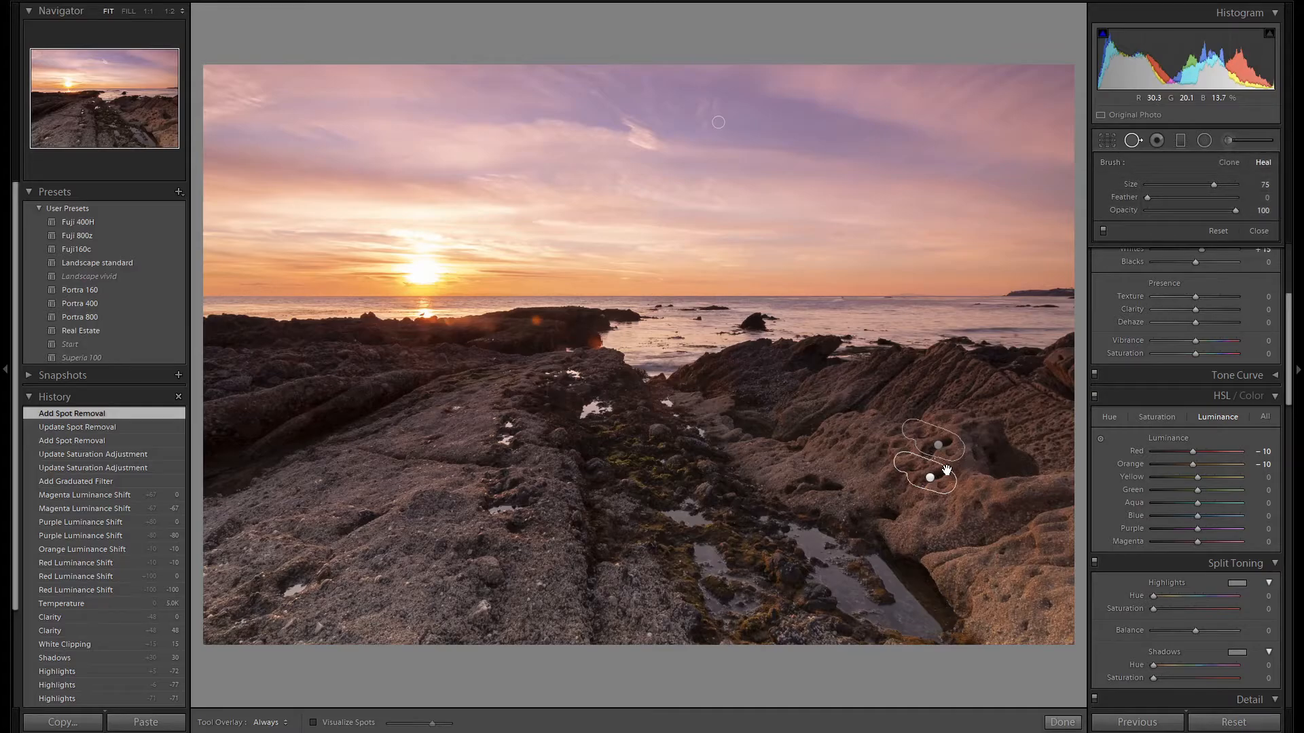
{"action": "left_click", "coordinate": [1131, 140]}
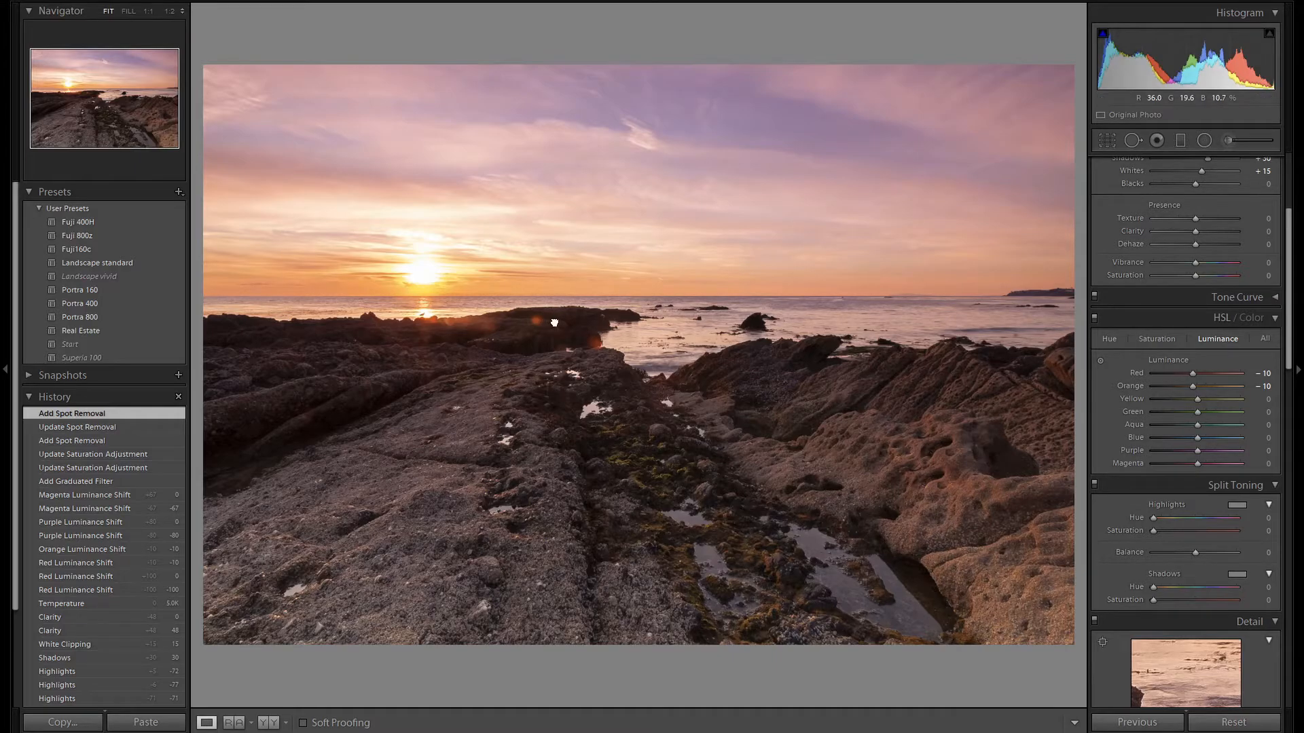
Step: Heal the round orange flare on the dark rocks below the horizon at brush size 59, sampling the rock to its right
{"action": "left_click_drag", "start_coordinate": [554, 323], "coordinate": [700, 387]}
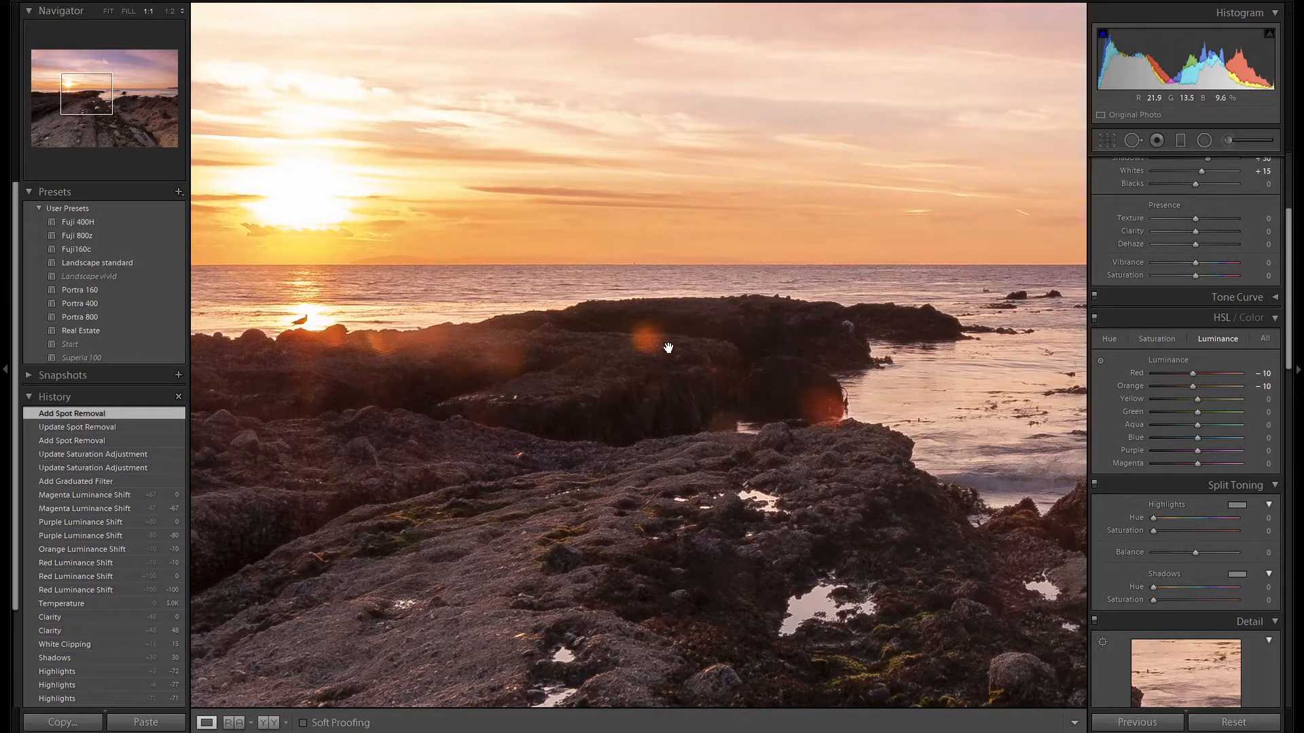
{"action": "left_click", "coordinate": [1132, 140]}
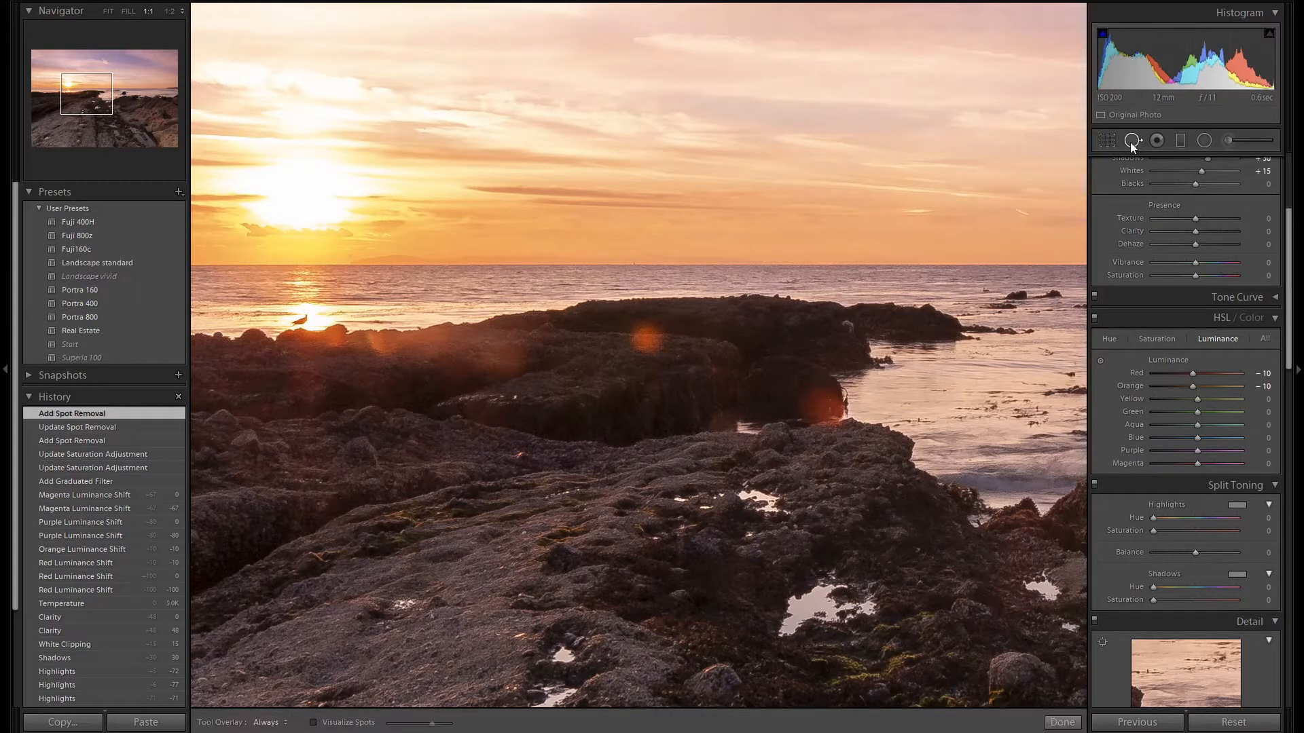
{"action": "left_click", "coordinate": [645, 340]}
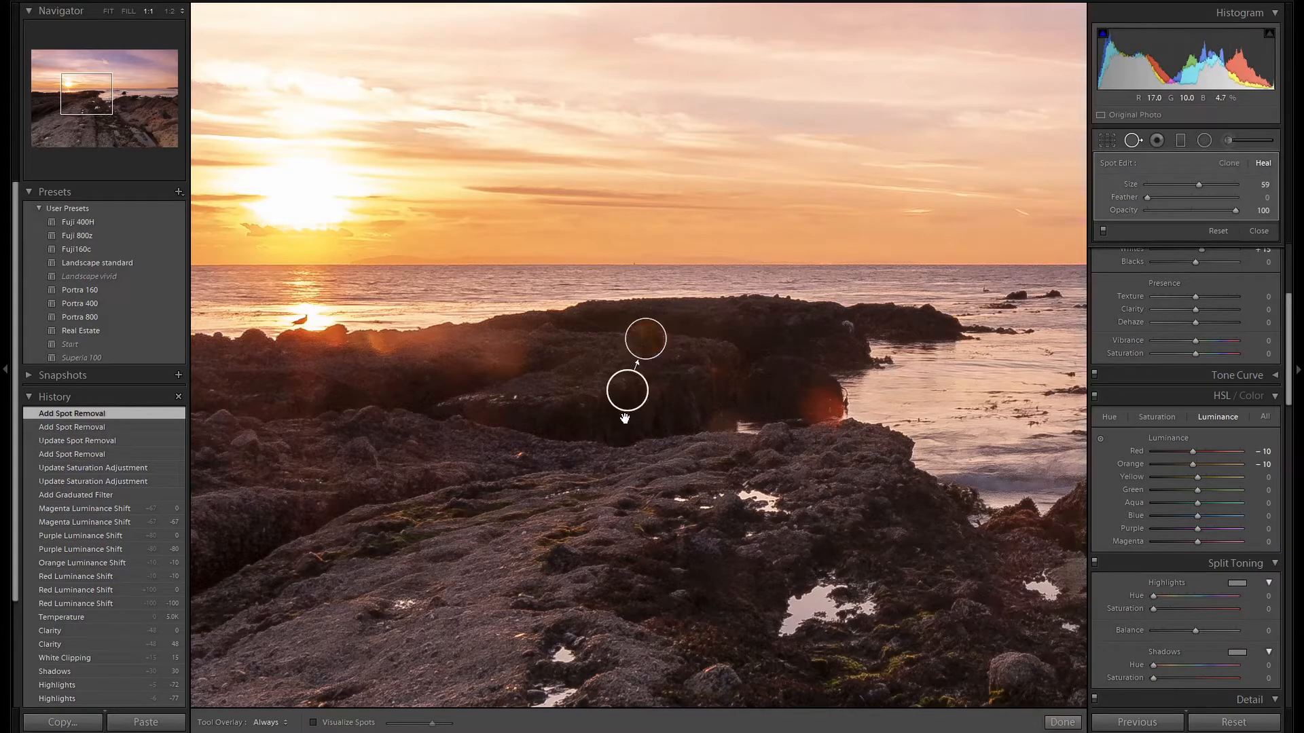
{"action": "mouse_move", "coordinate": [629, 395]}
{"action": "left_mouse_down"}
{"action": "mouse_move", "coordinate": [711, 338]}
{"action": "mouse_move", "coordinate": [705, 347]}
{"action": "left_mouse_up"}
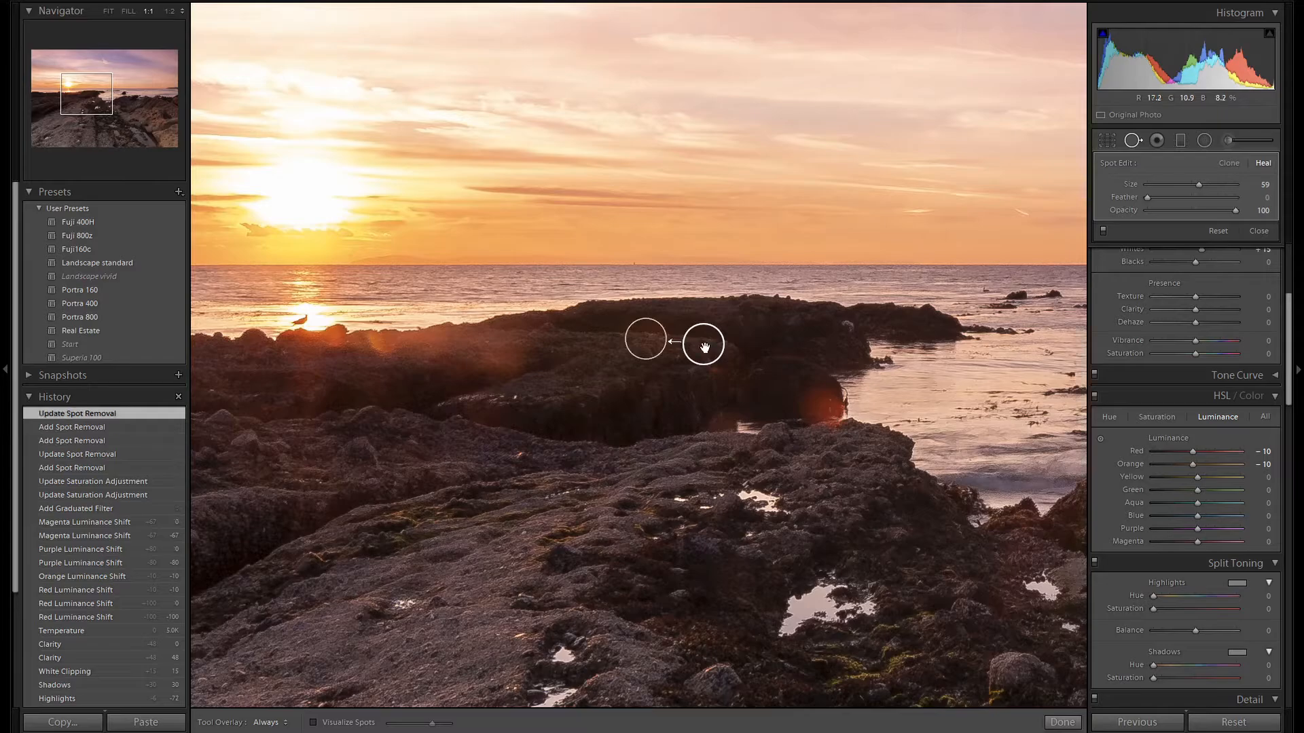
{"action": "left_click", "coordinate": [1133, 141]}
{"action": "left_click", "coordinate": [763, 336]}
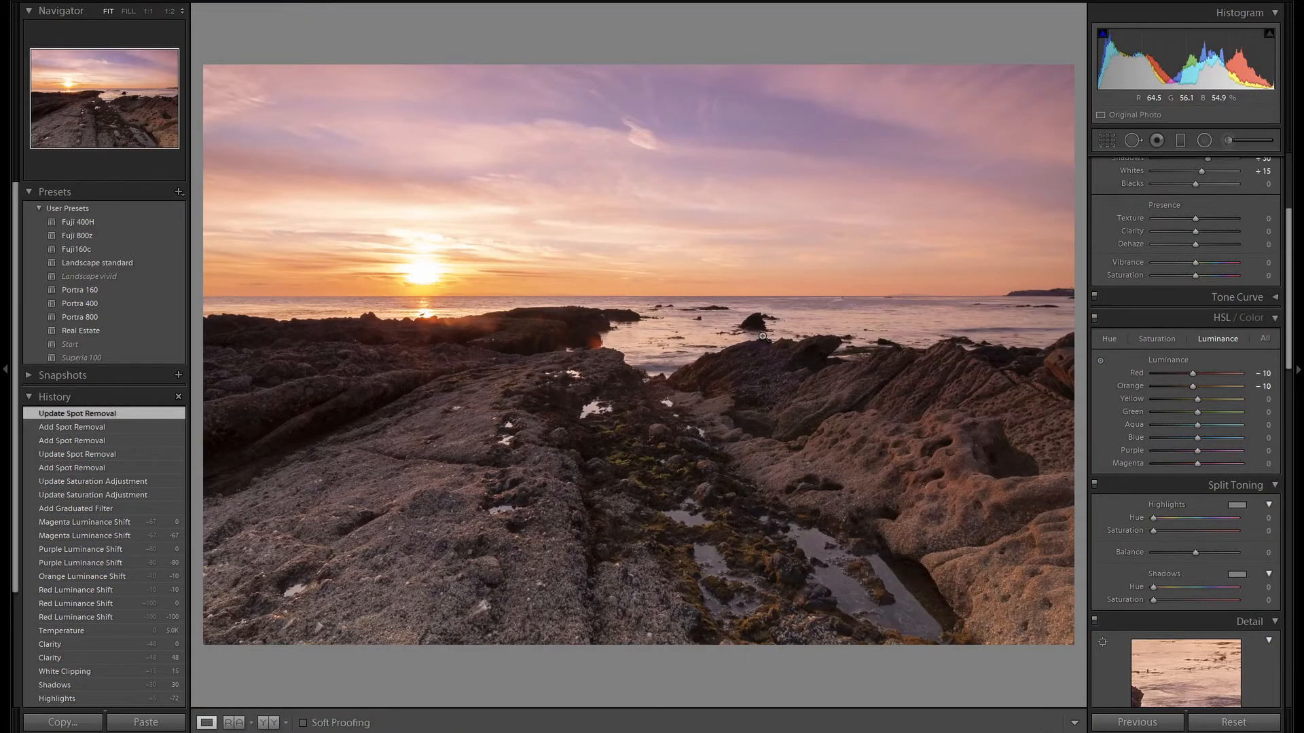
{"action": "left_click", "coordinate": [508, 317]}
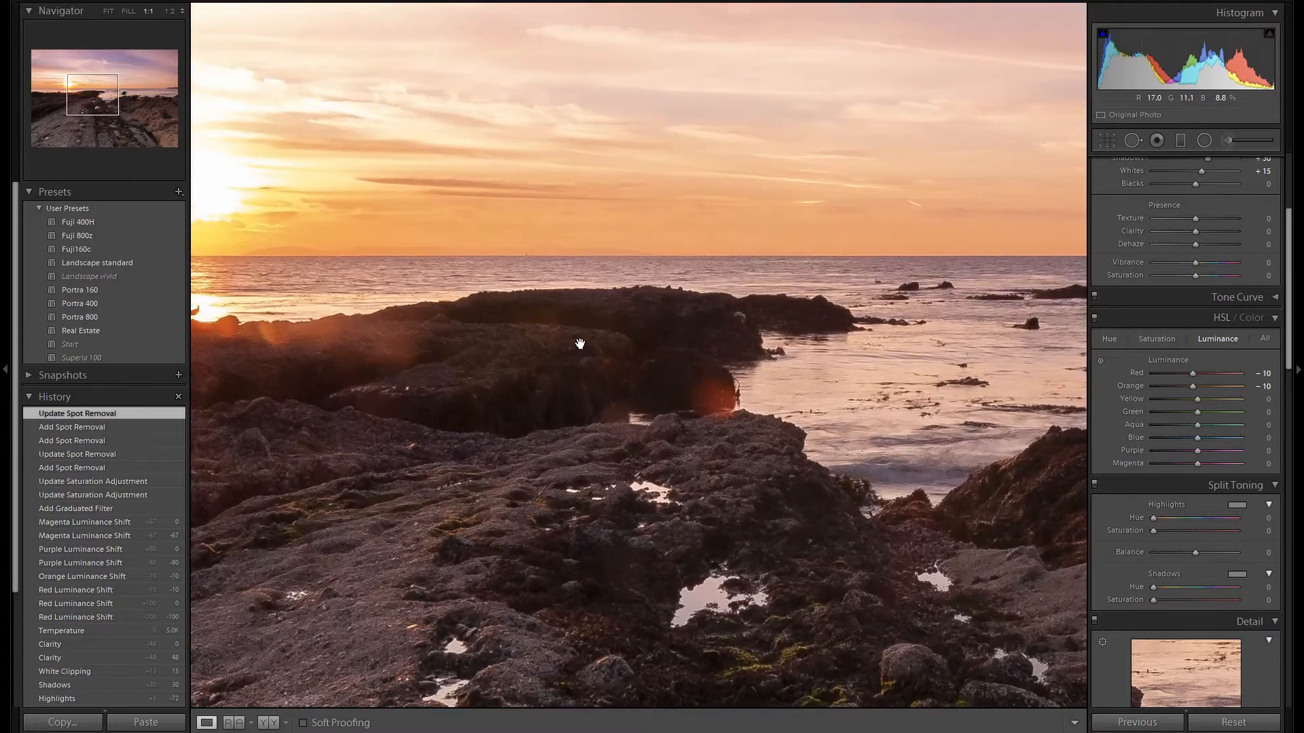
{"action": "left_click", "coordinate": [843, 335]}
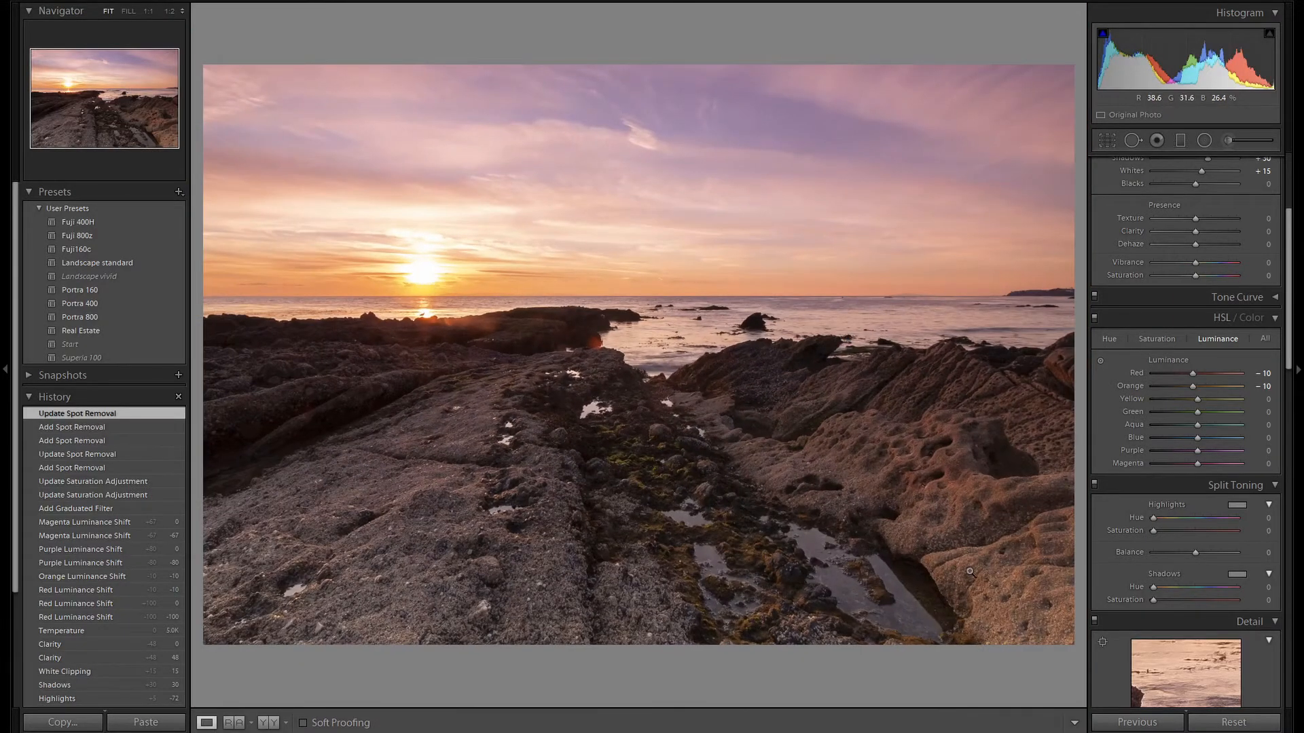